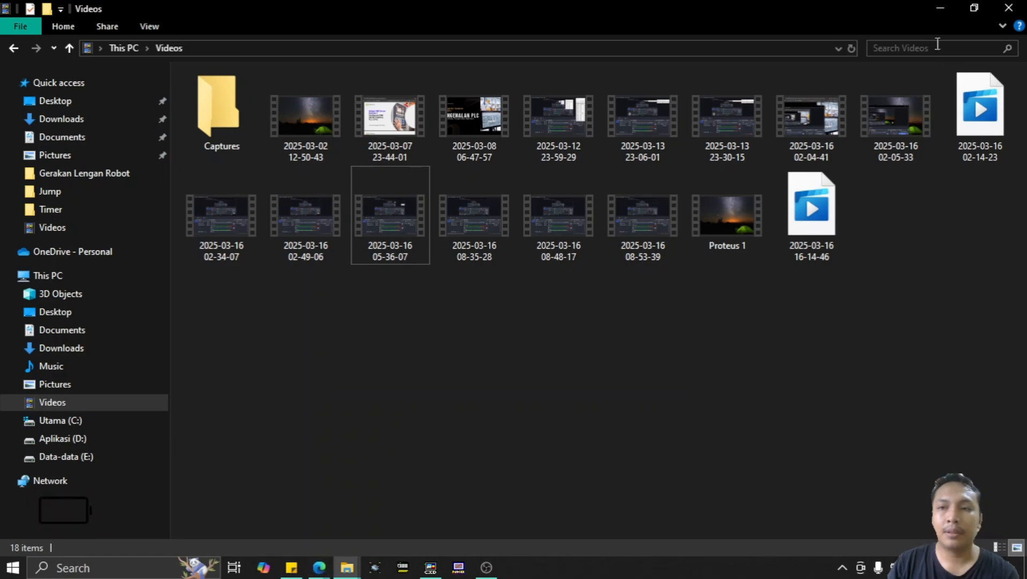
- Switch to CX-Designer and look over the MOV labels beneath the push buttons on Screen Page0000
click(939, 7)
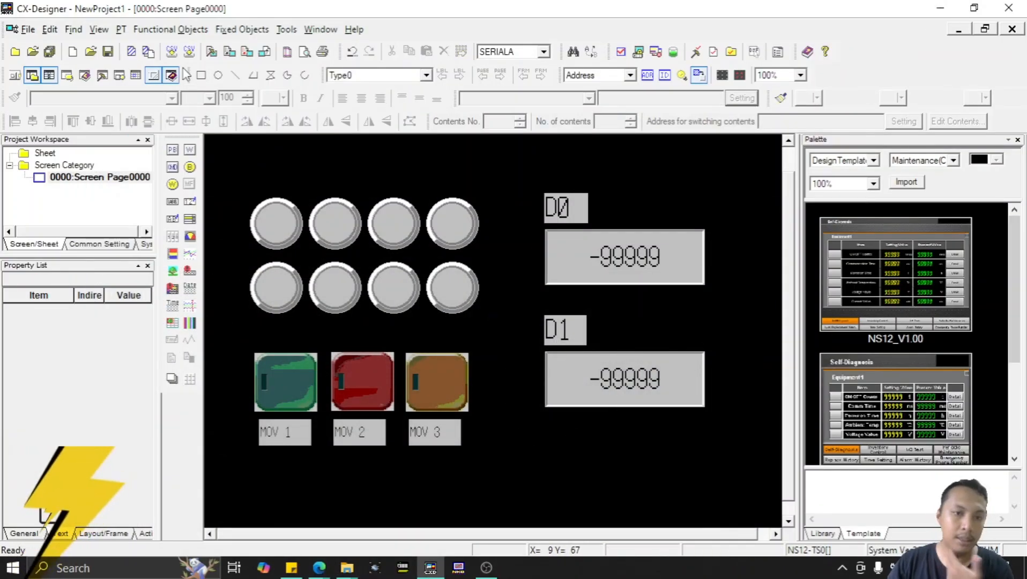
drag(216, 156, 704, 481)
click(695, 468)
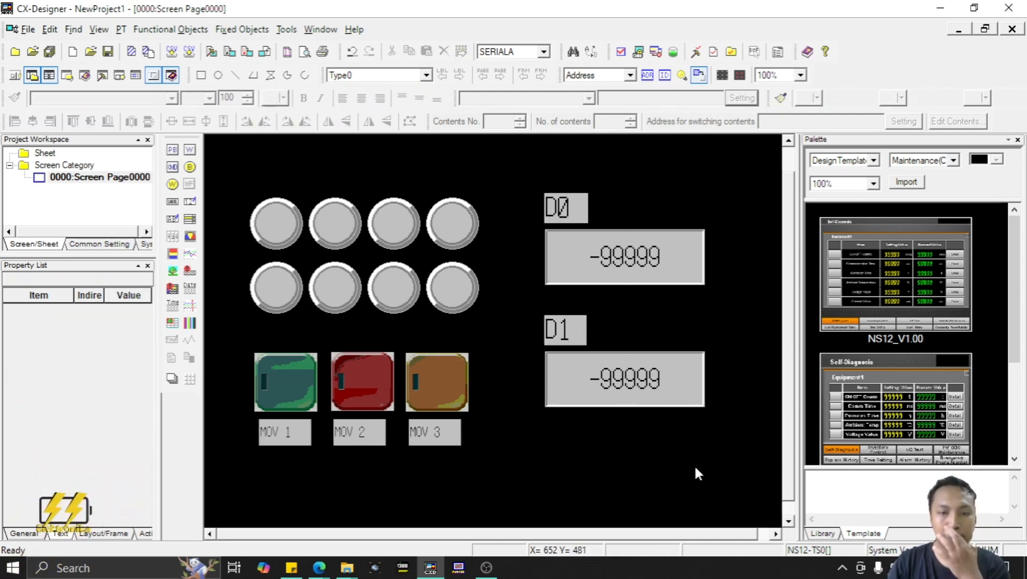
click(284, 432)
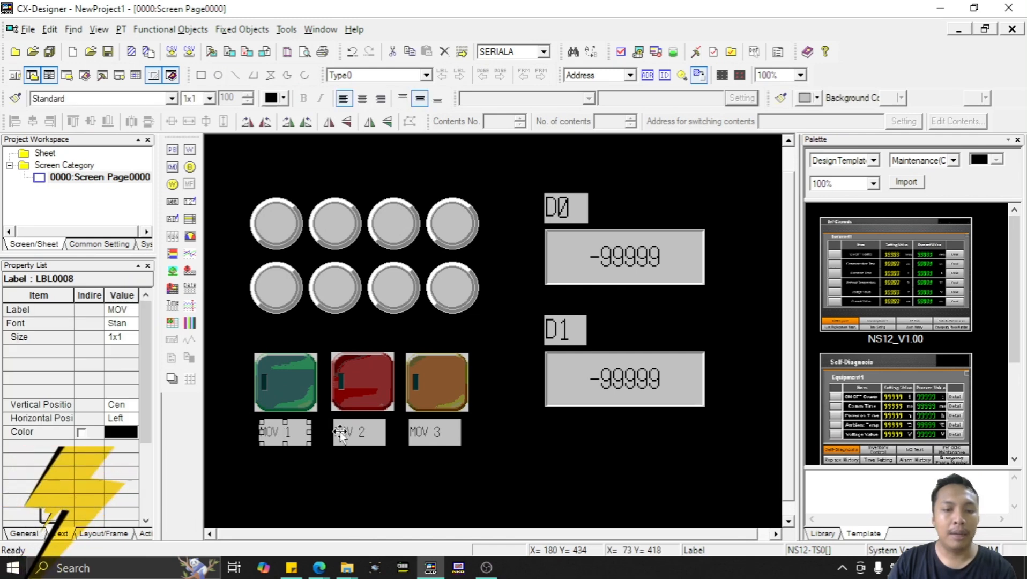
click(376, 434)
click(438, 434)
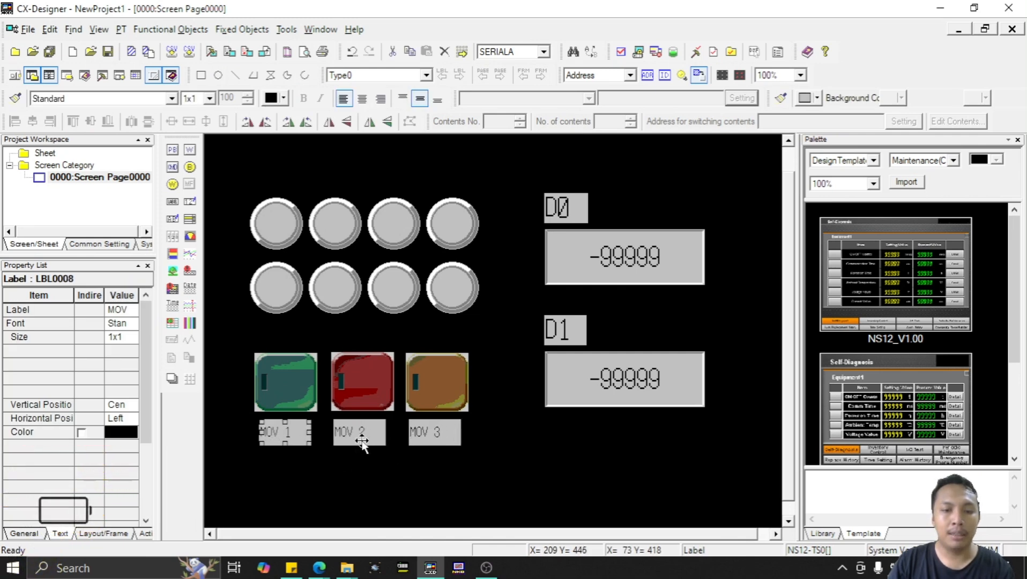
click(277, 435)
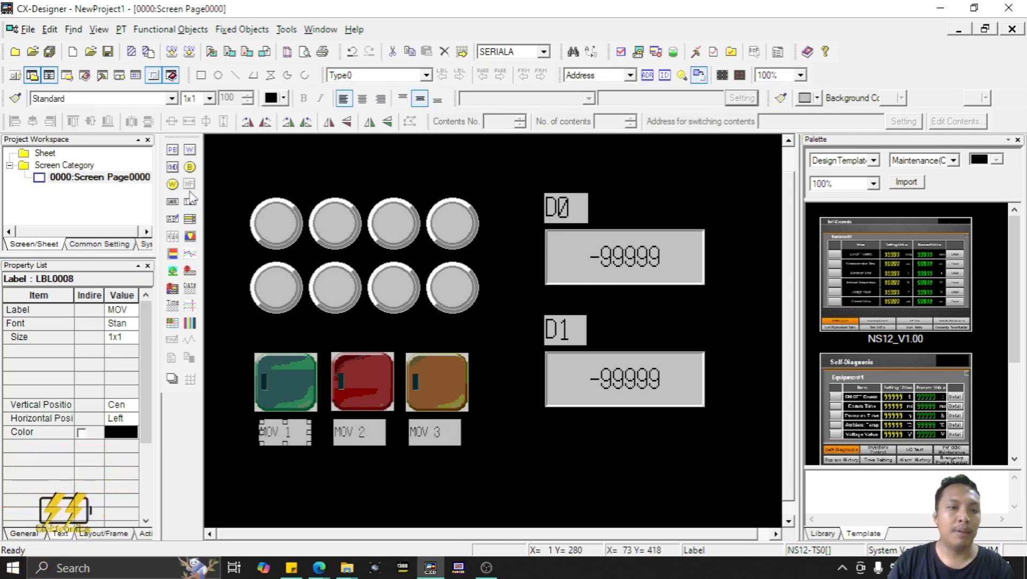
click(172, 203)
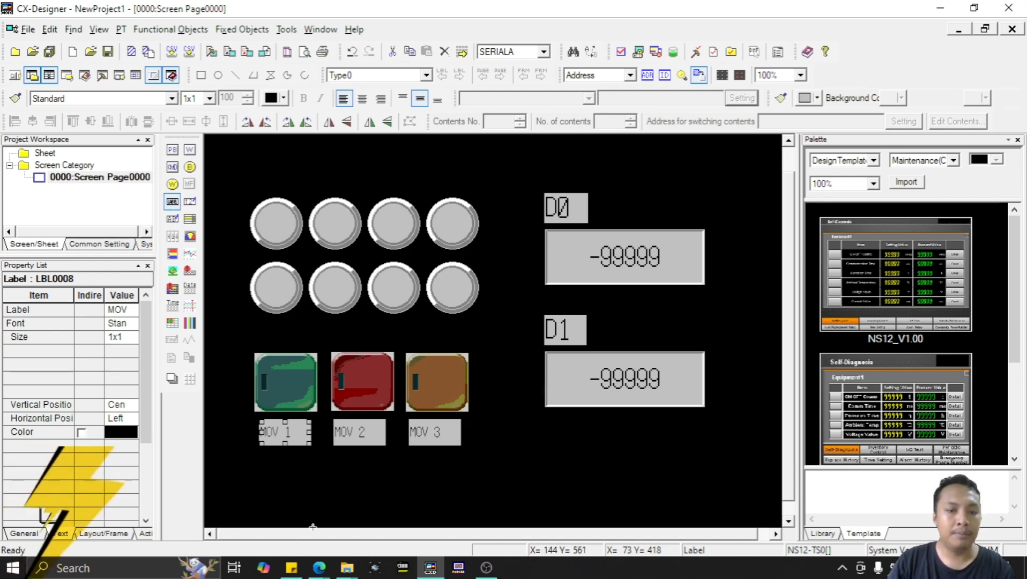
drag(268, 464, 324, 492)
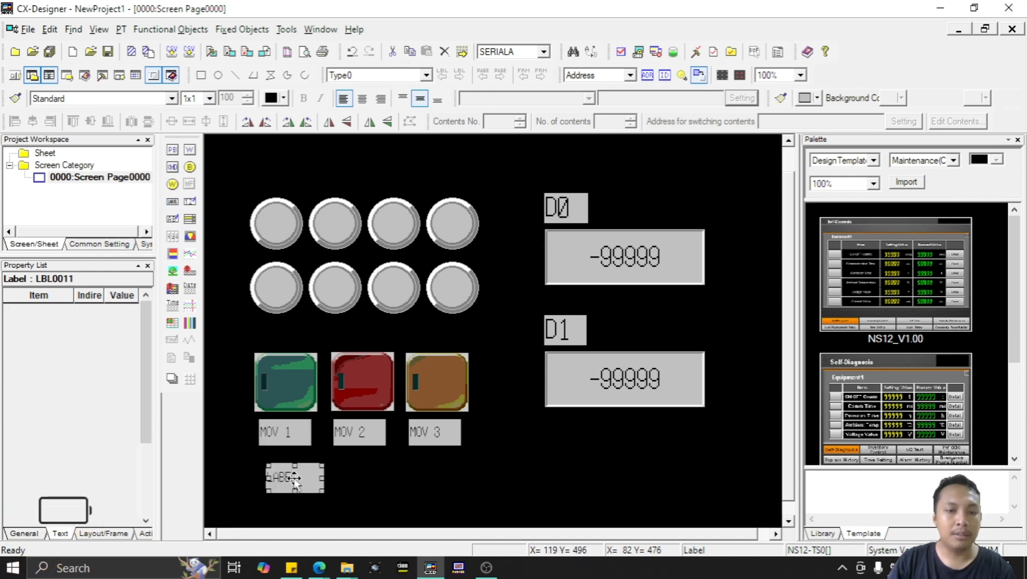
double_click(306, 485)
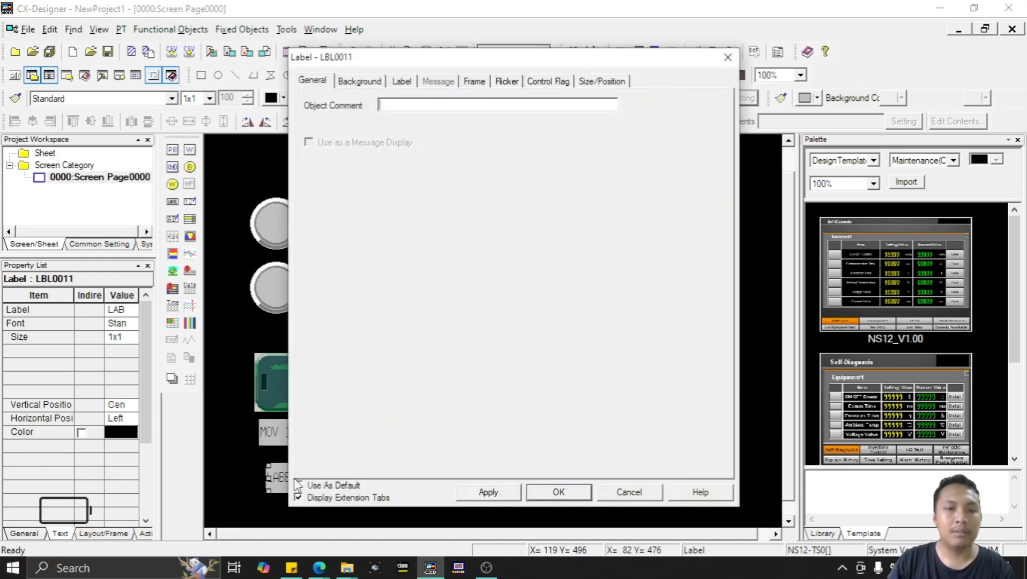
click(727, 57)
key(Delete)
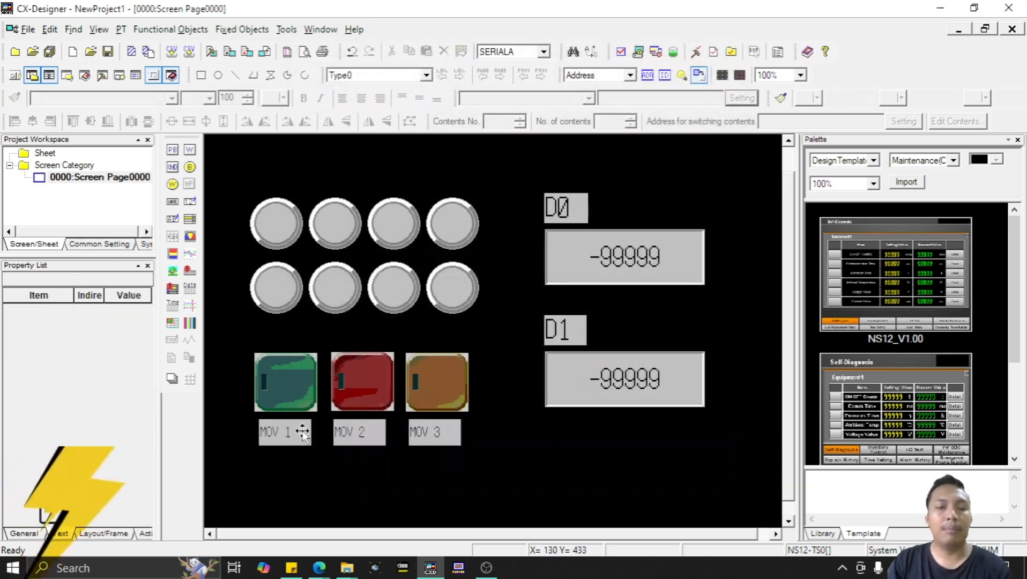
click(280, 437)
click(347, 437)
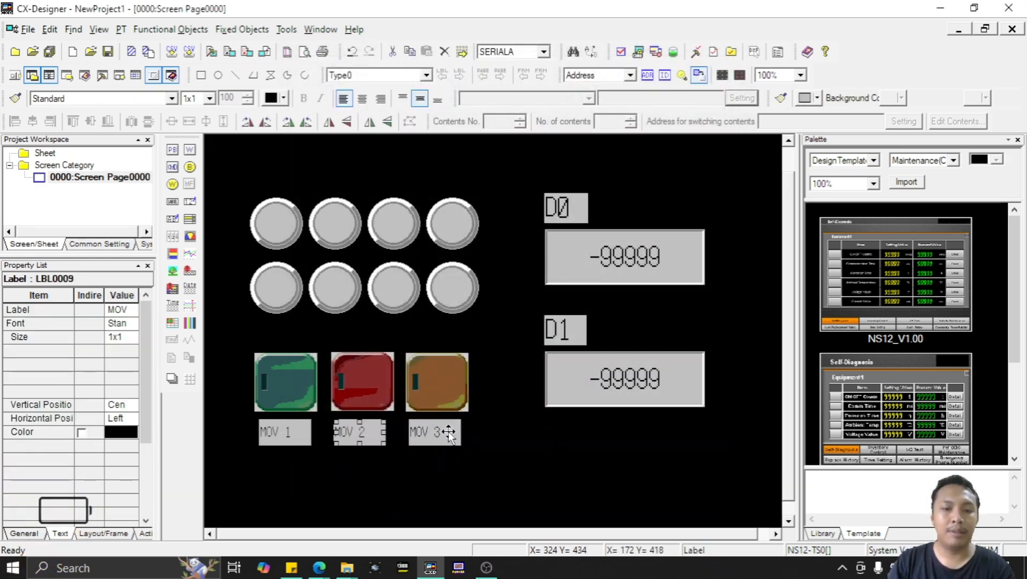
click(441, 432)
- Set the label text of the first bit lamp in the upper row to 00
click(272, 222)
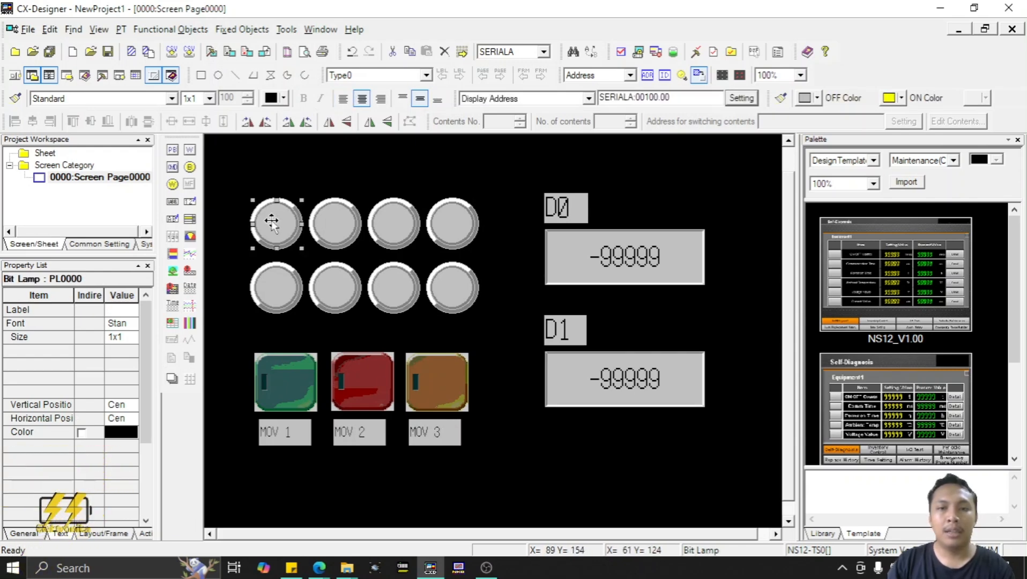
double_click(271, 223)
click(342, 81)
click(396, 81)
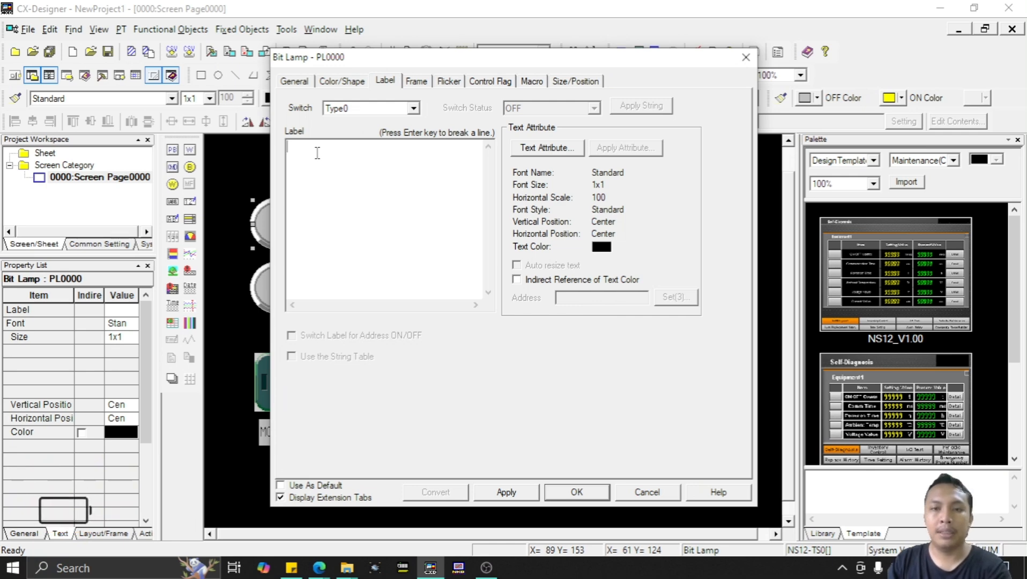
text(00)
click(577, 492)
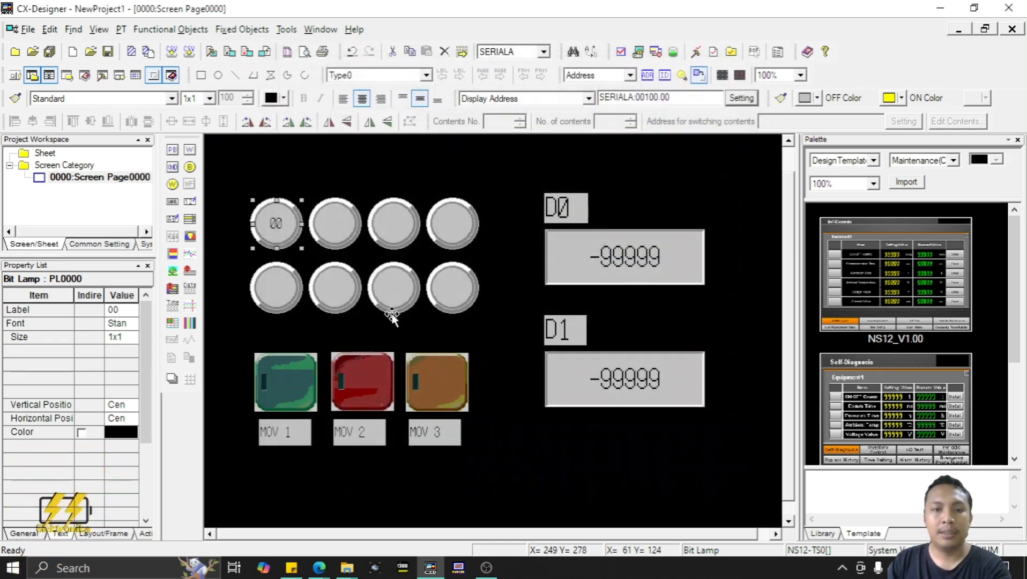
- Set the label text of the second bit lamp in the upper row to 01
double_click(334, 224)
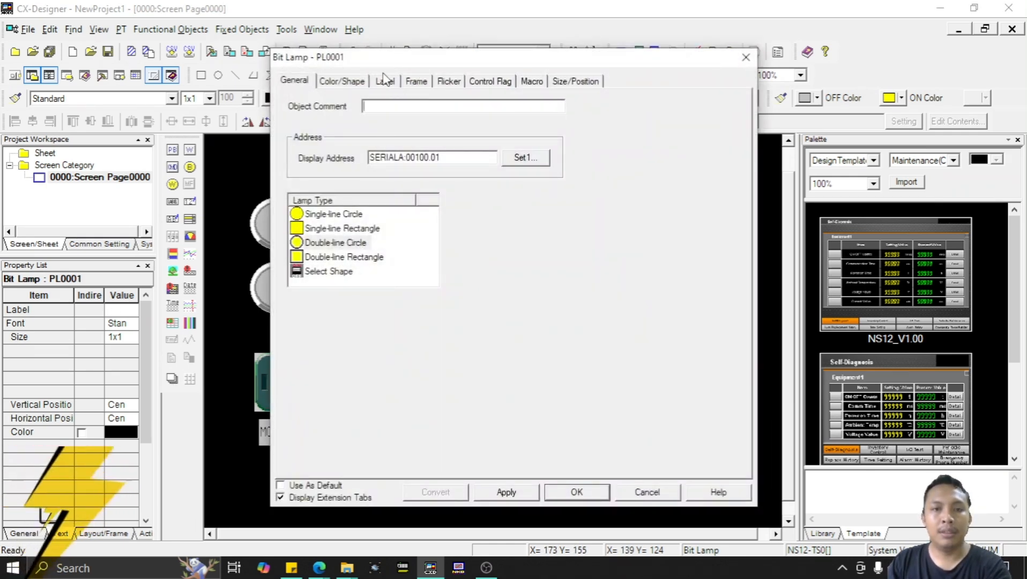
click(386, 81)
click(366, 141)
text(0)
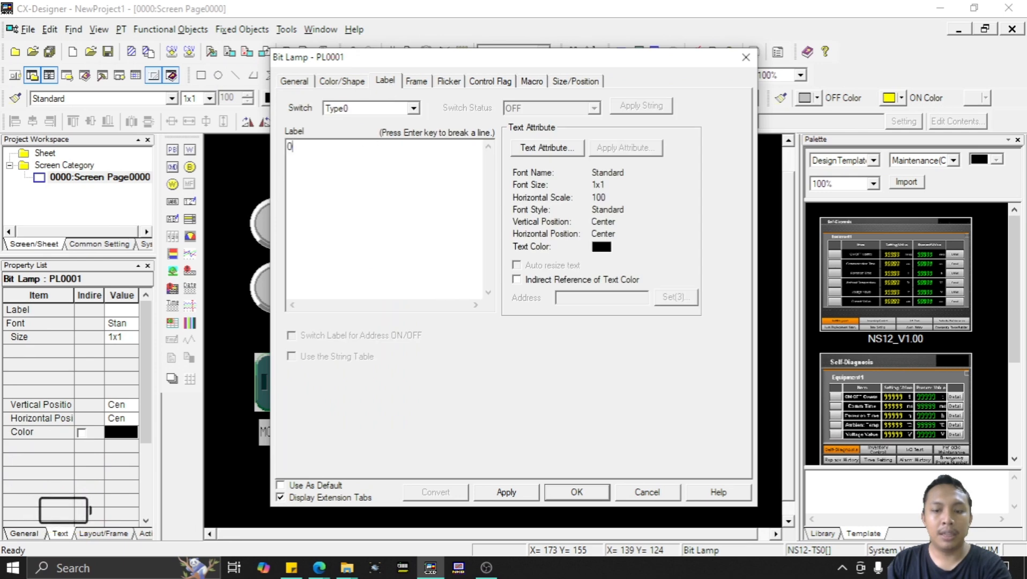
text(1)
key(Return)
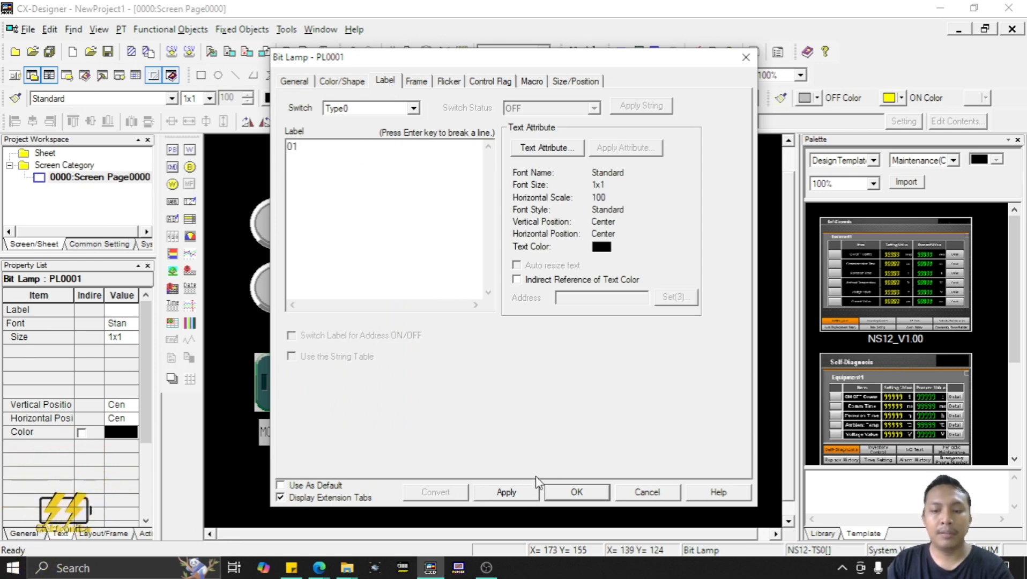
click(558, 498)
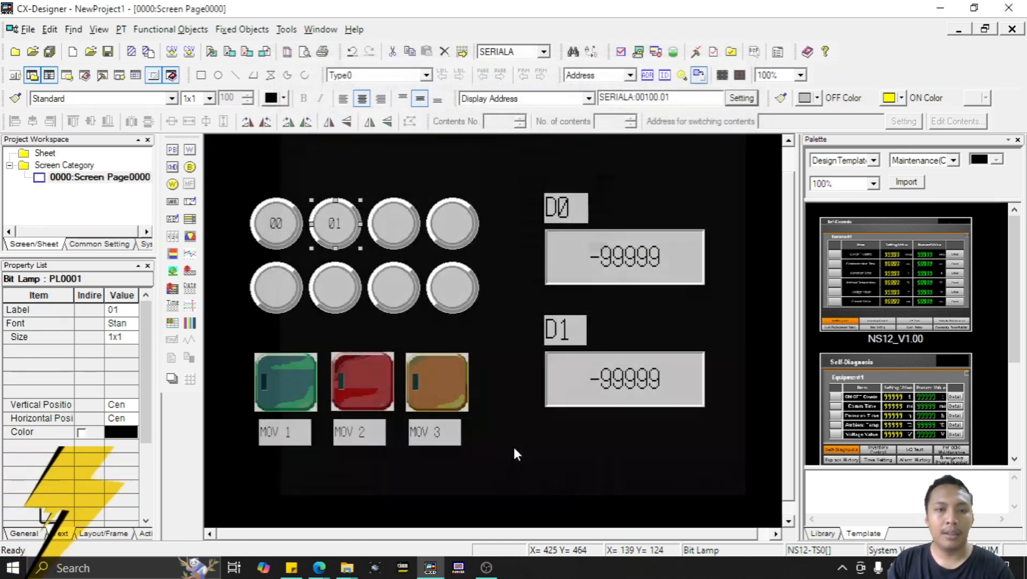
- Set the label text of the third bit lamp in the upper row to 02
double_click(393, 219)
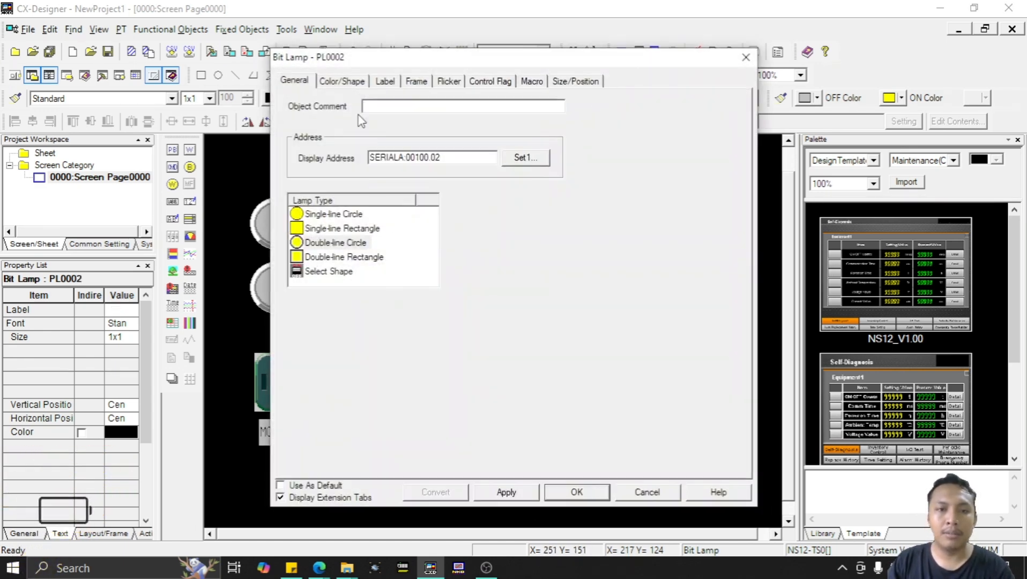
click(383, 82)
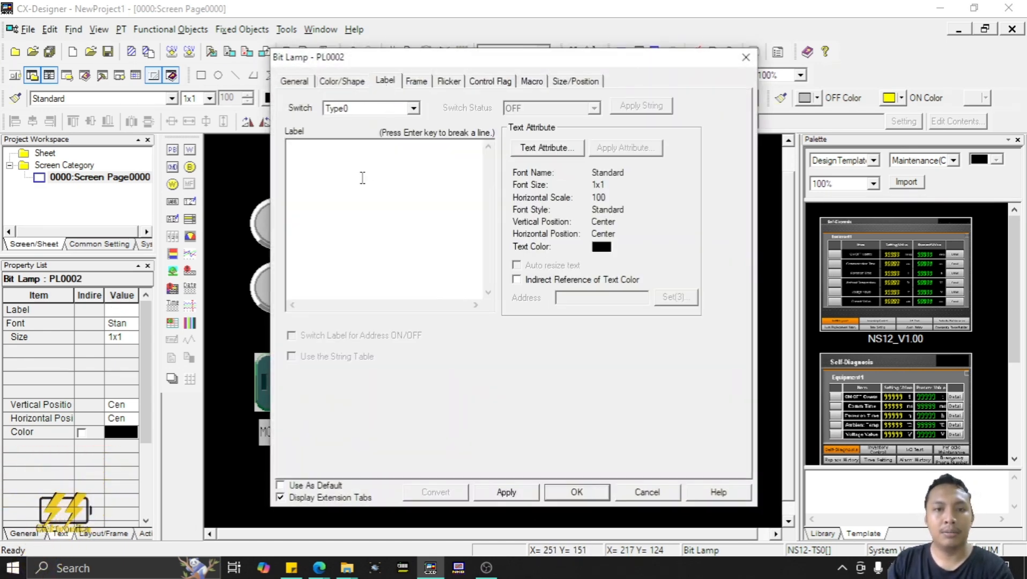
text(02)
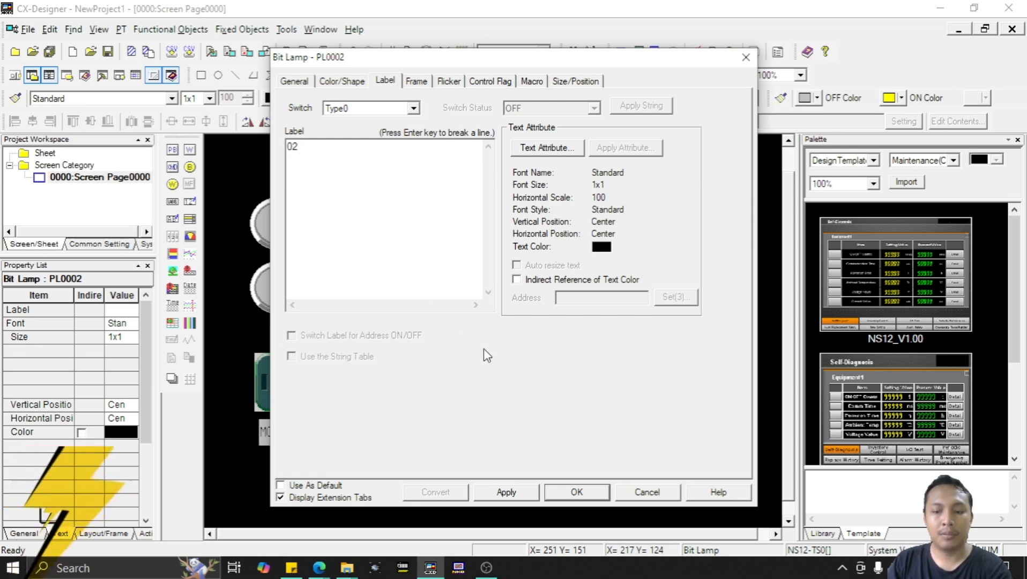
click(577, 492)
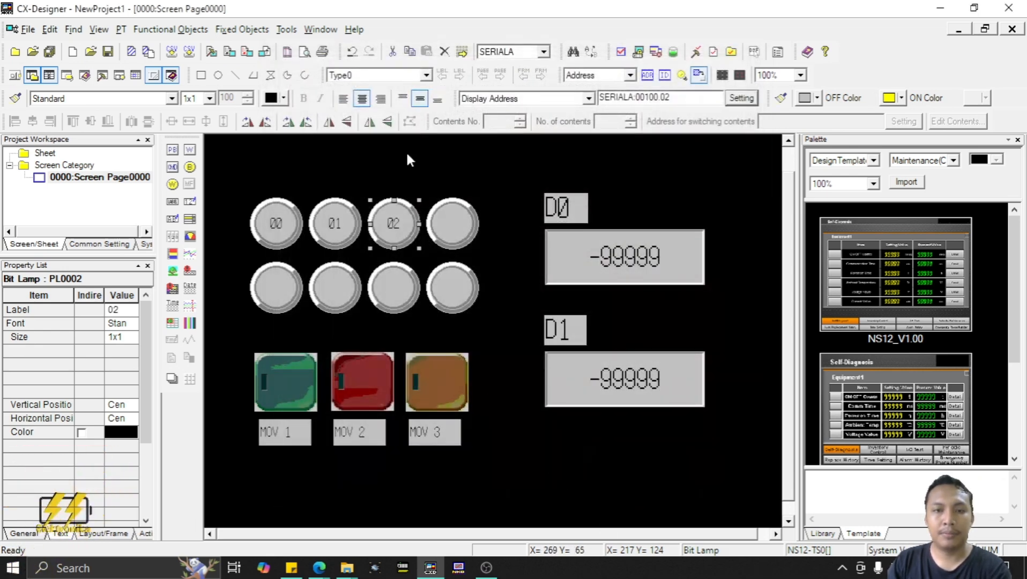
- Set the label text of the fourth bit lamp in the upper row to 03
click(453, 225)
double_click(453, 227)
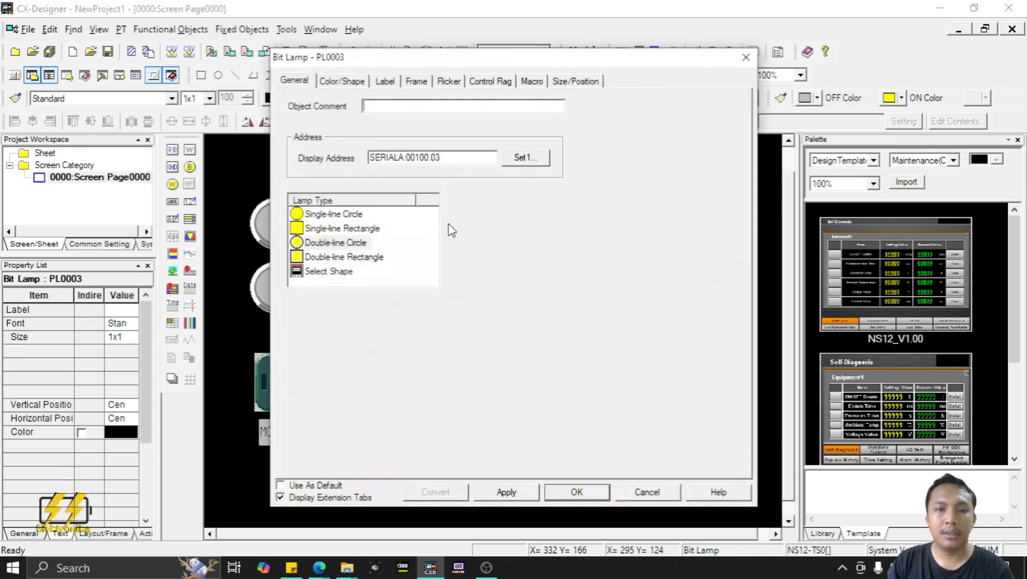
click(384, 82)
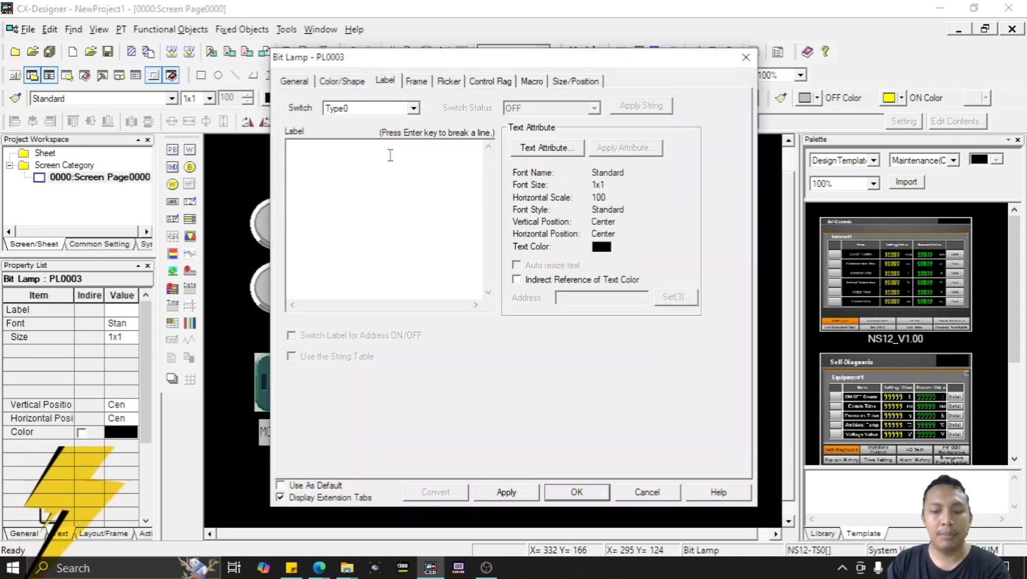
text(03)
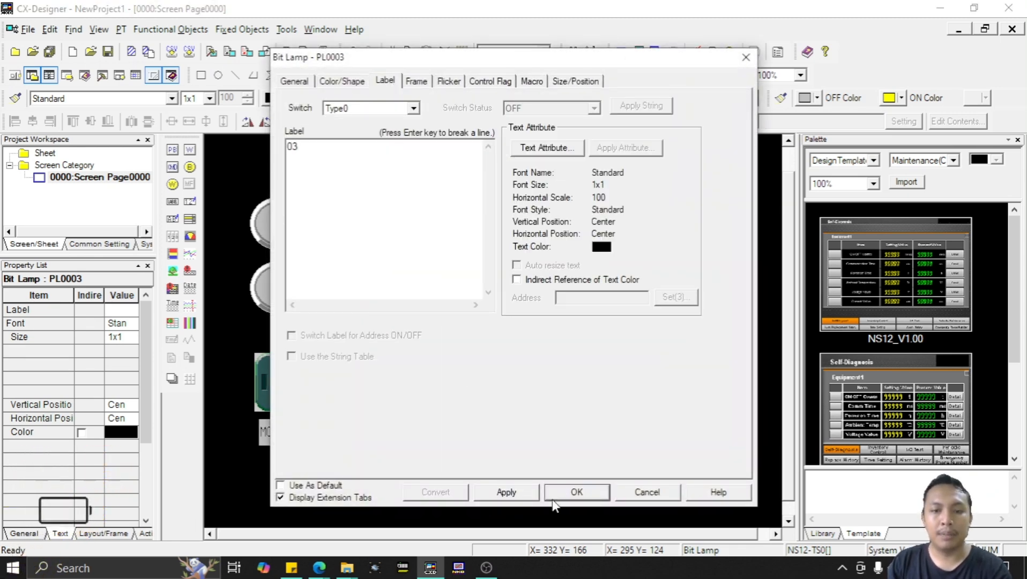
click(507, 492)
click(576, 491)
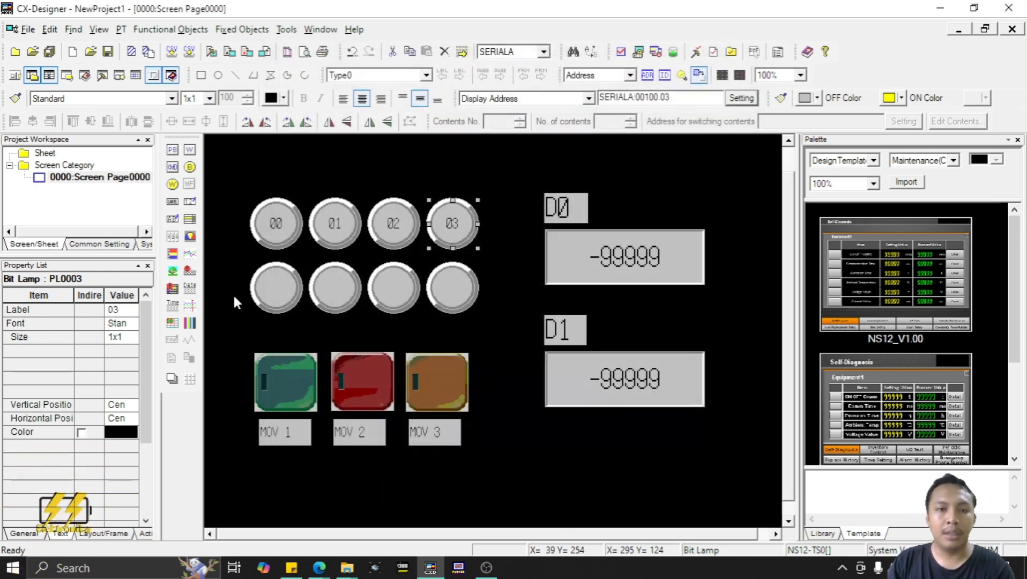
- Set the label text of the first bit lamp in the lower row to 04
double_click(267, 289)
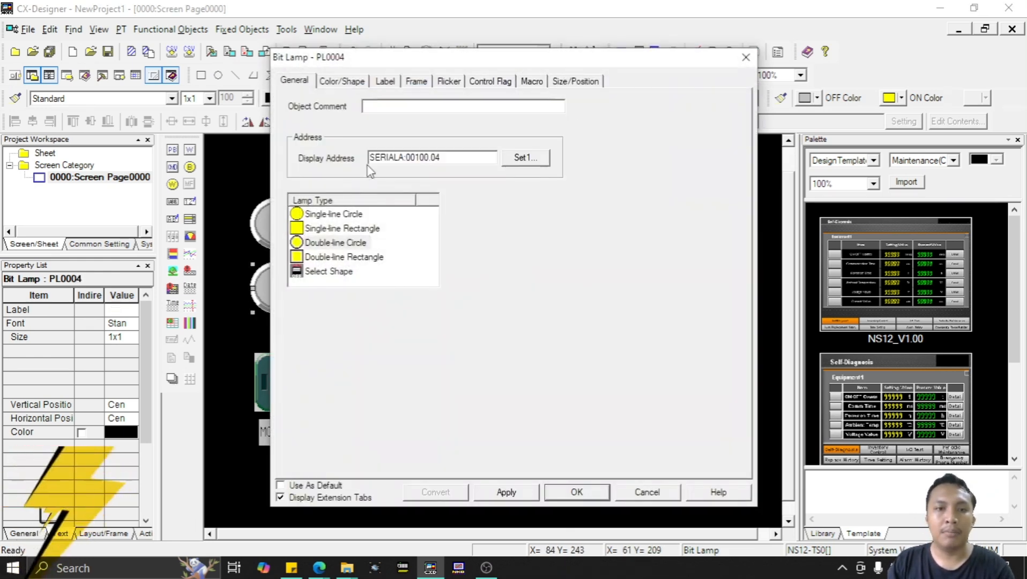
click(390, 81)
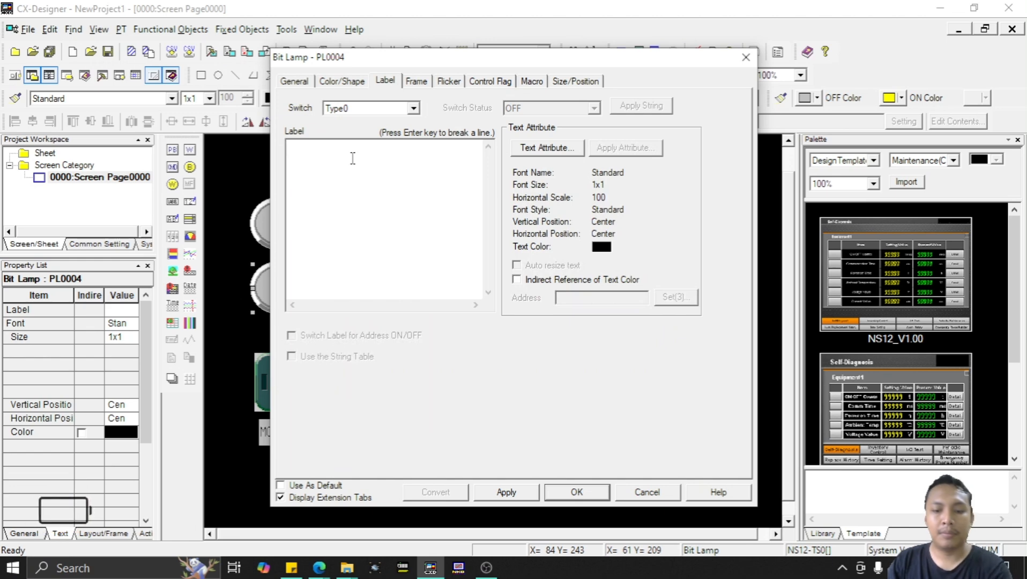
text(04)
click(575, 491)
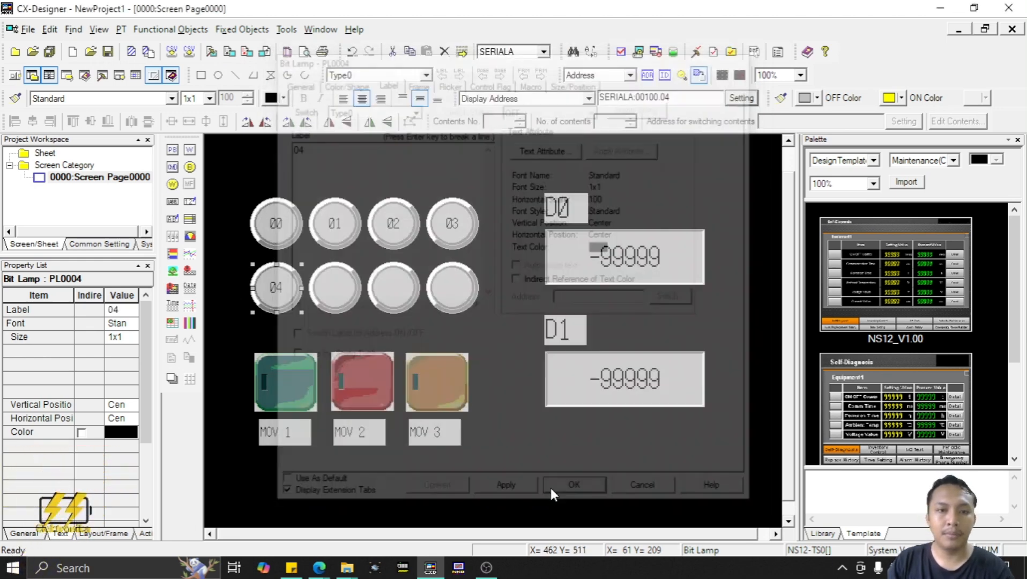
- Set the label text of the second bit lamp in the lower row to 05
double_click(345, 287)
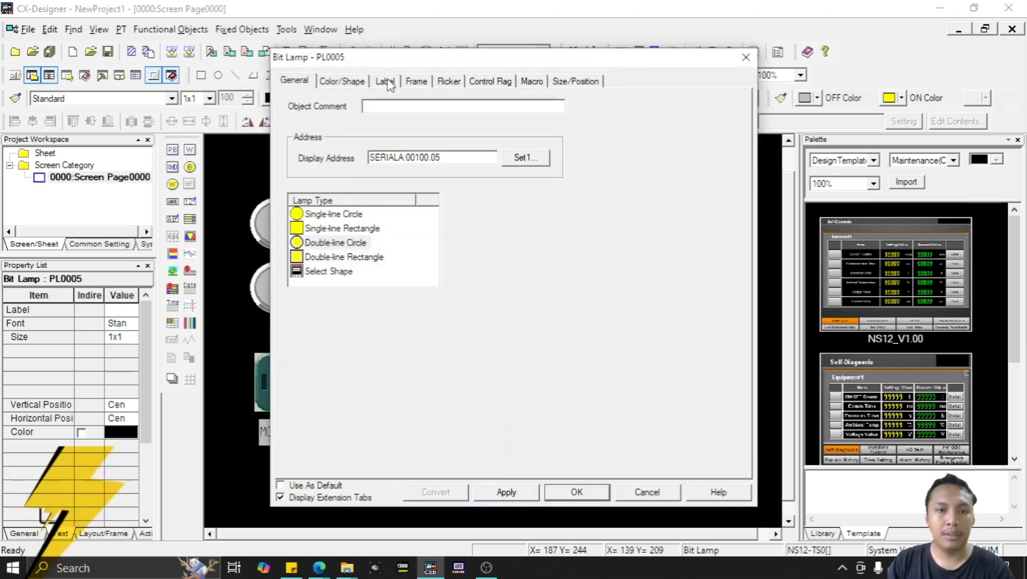
click(385, 80)
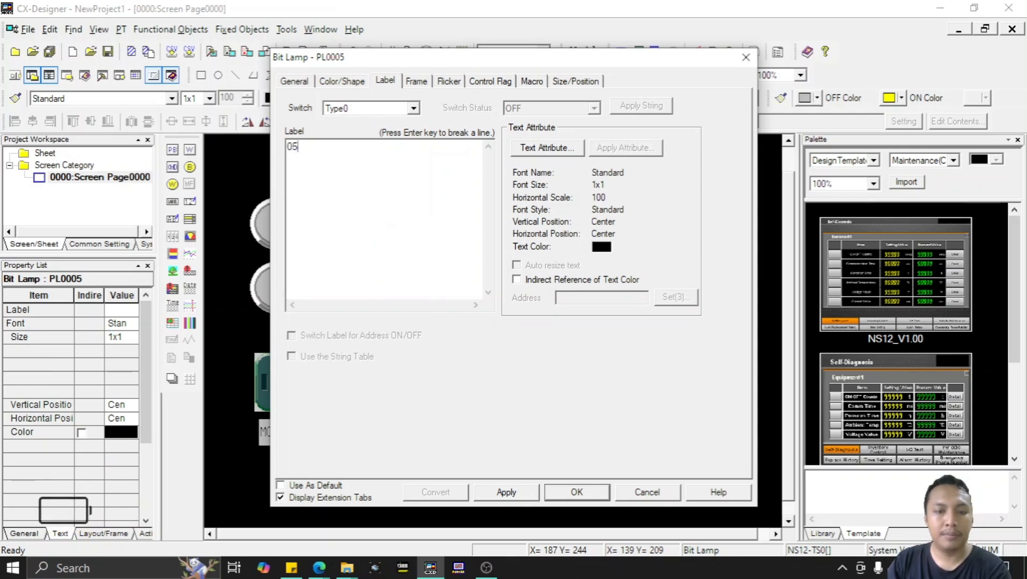
click(574, 491)
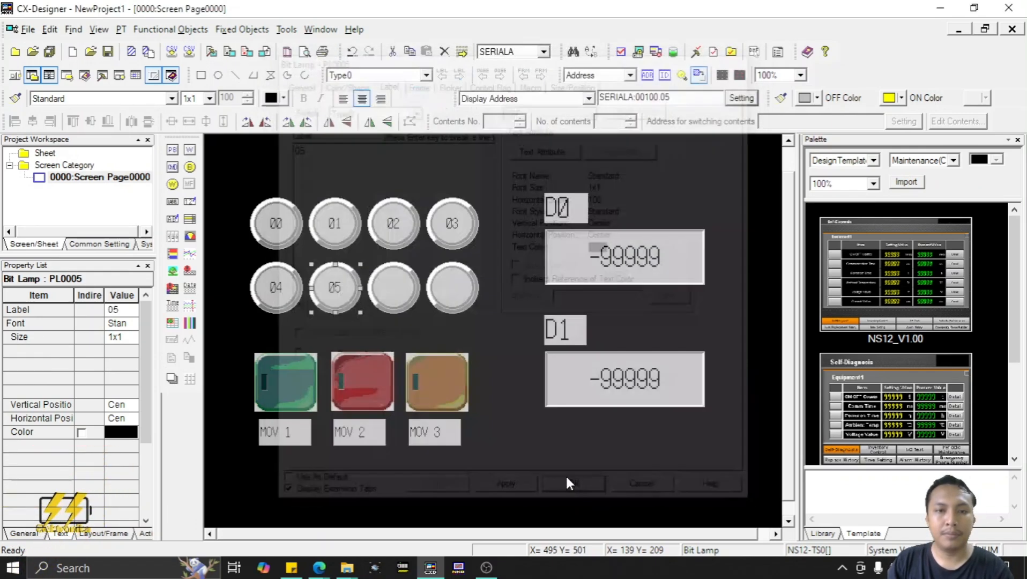
- Set the label text of the third bit lamp in the lower row to 06
double_click(400, 288)
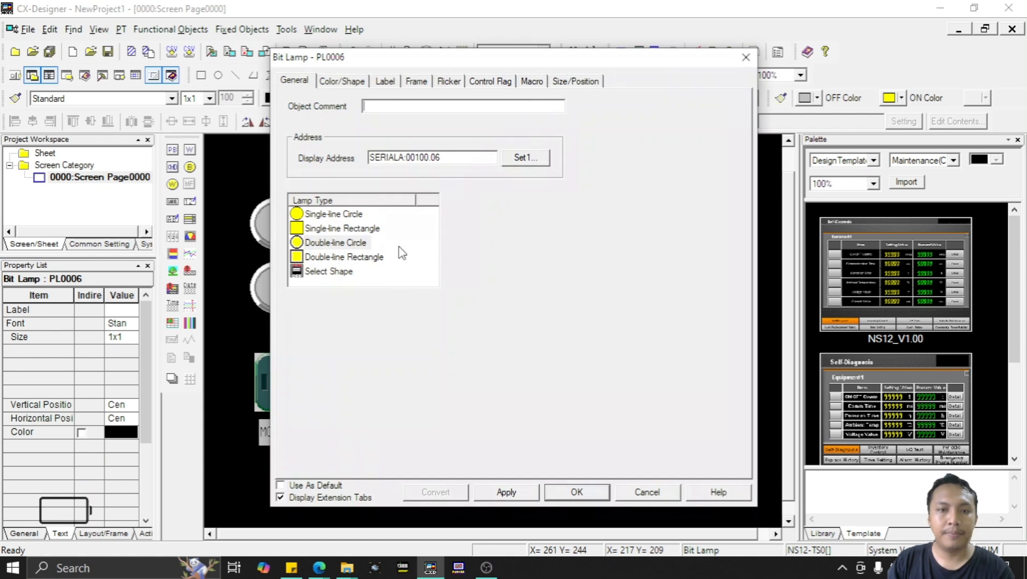
click(385, 81)
click(369, 160)
text(06)
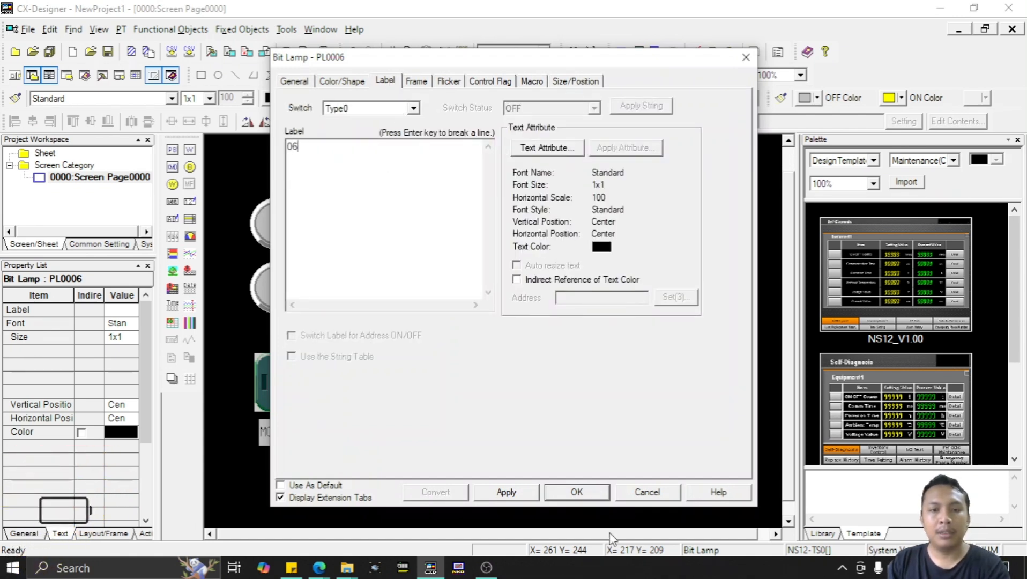
click(576, 491)
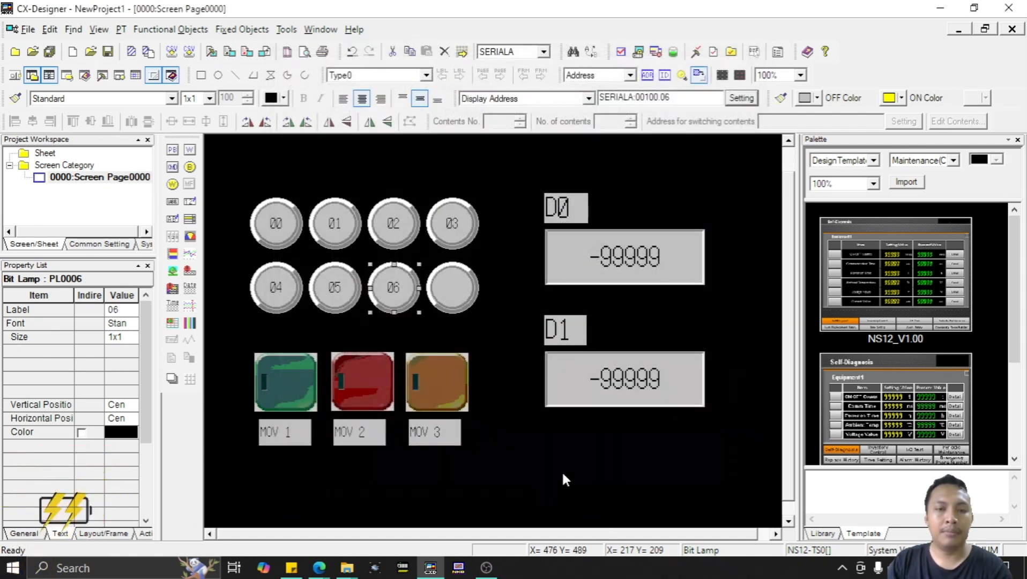
- Set the label text of the fourth bit lamp in the lower row to 07
double_click(446, 298)
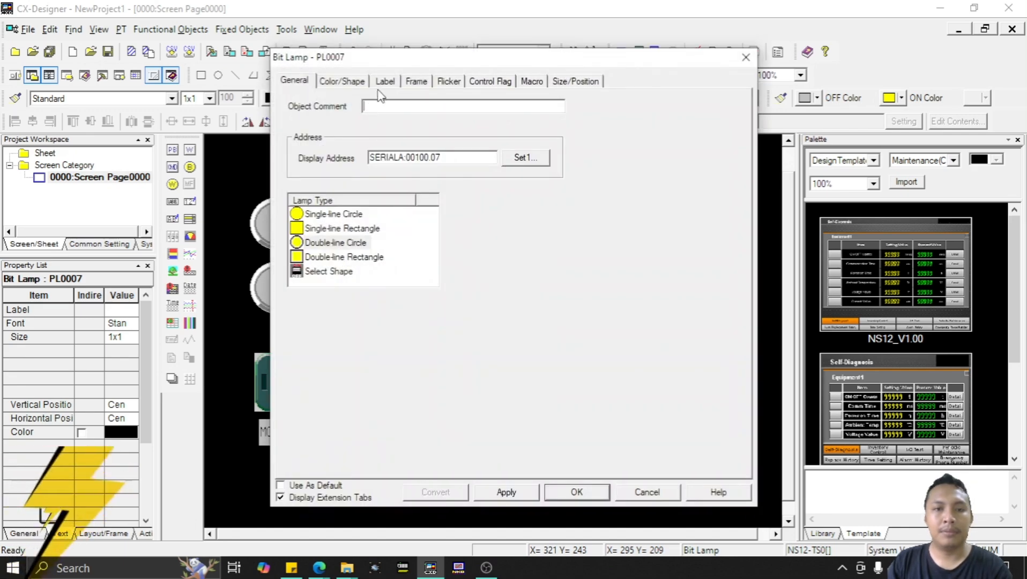
click(384, 80)
click(359, 164)
text(07)
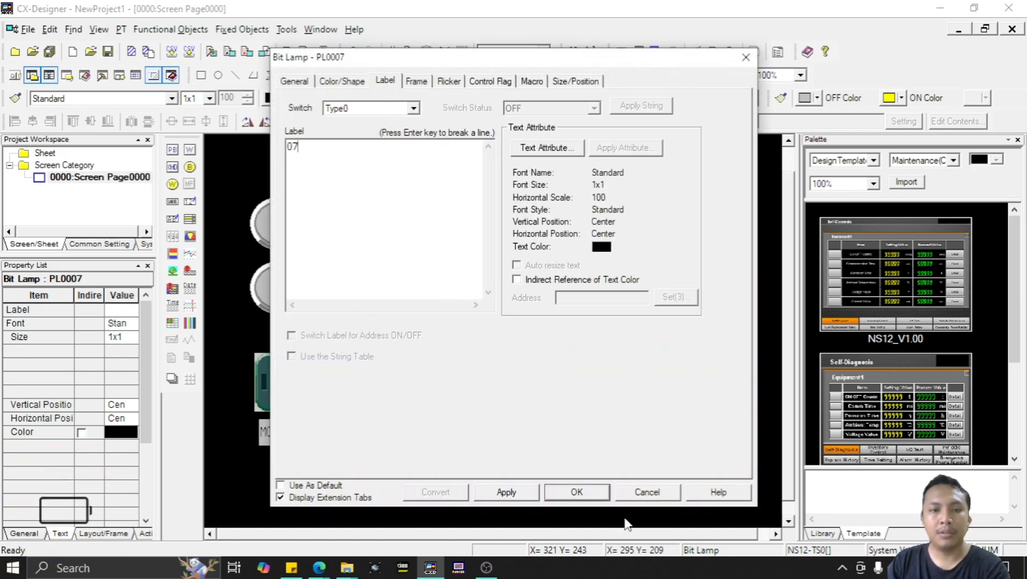
click(506, 492)
click(576, 492)
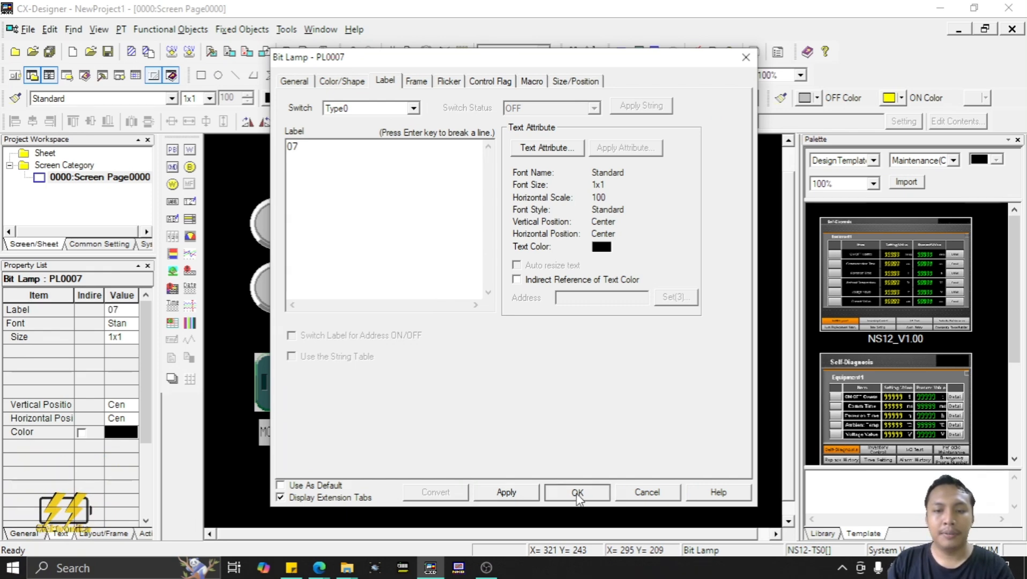
click(560, 441)
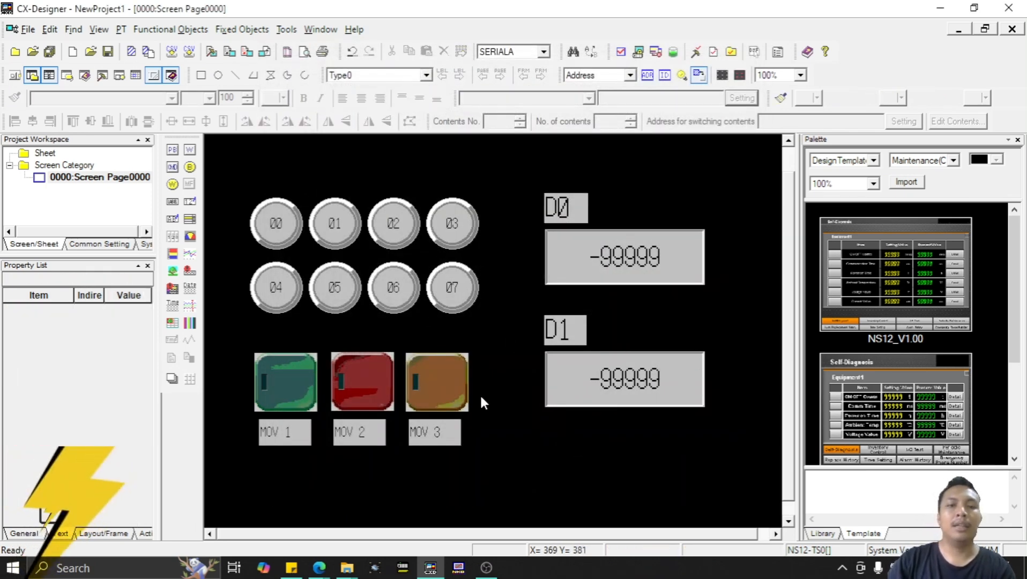
drag(224, 168, 737, 477)
click(644, 467)
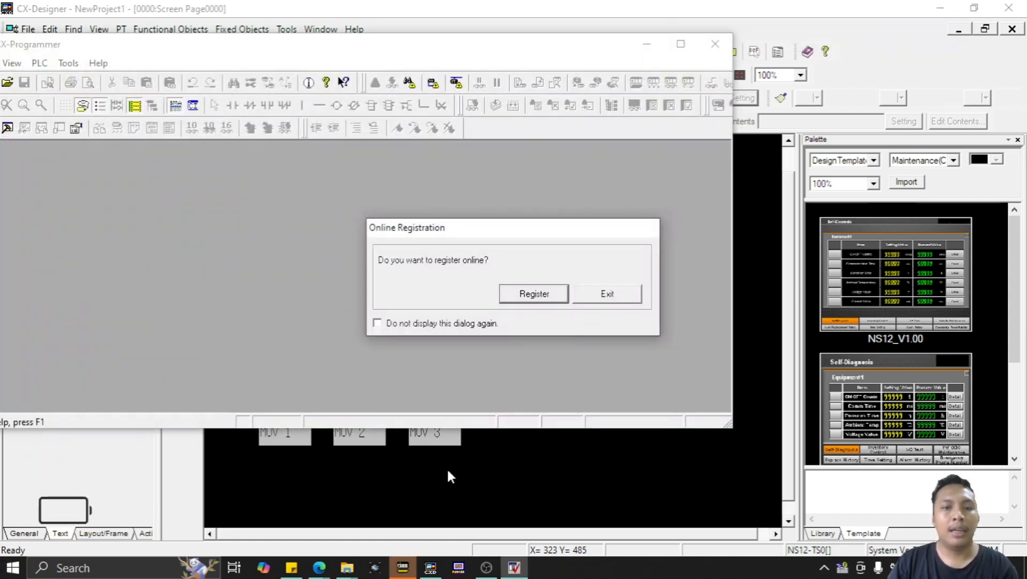
- Switch to CX-Programmer, decline online registration, and open the CP1E-Series instruction reference
click(609, 301)
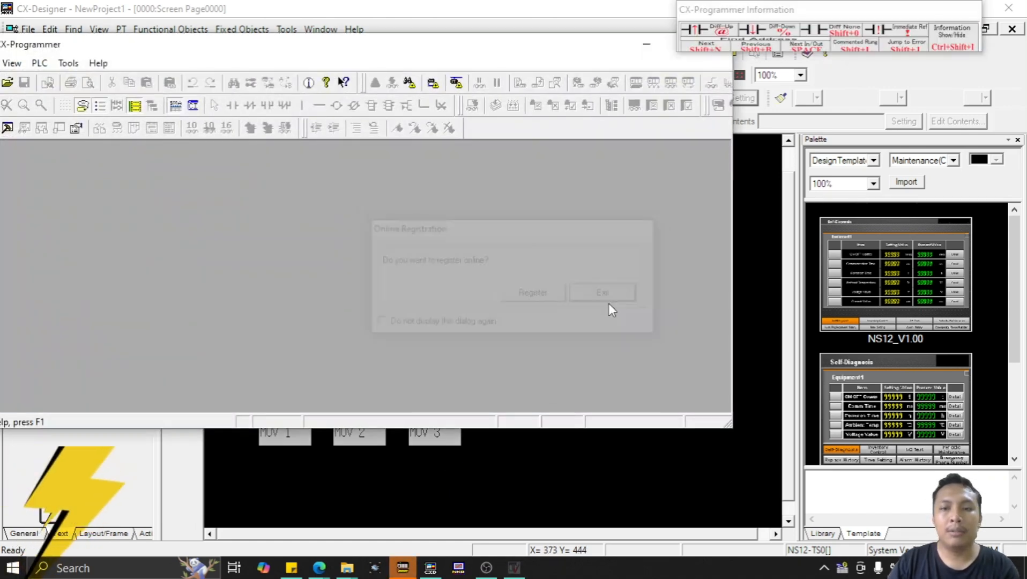
click(670, 44)
click(106, 24)
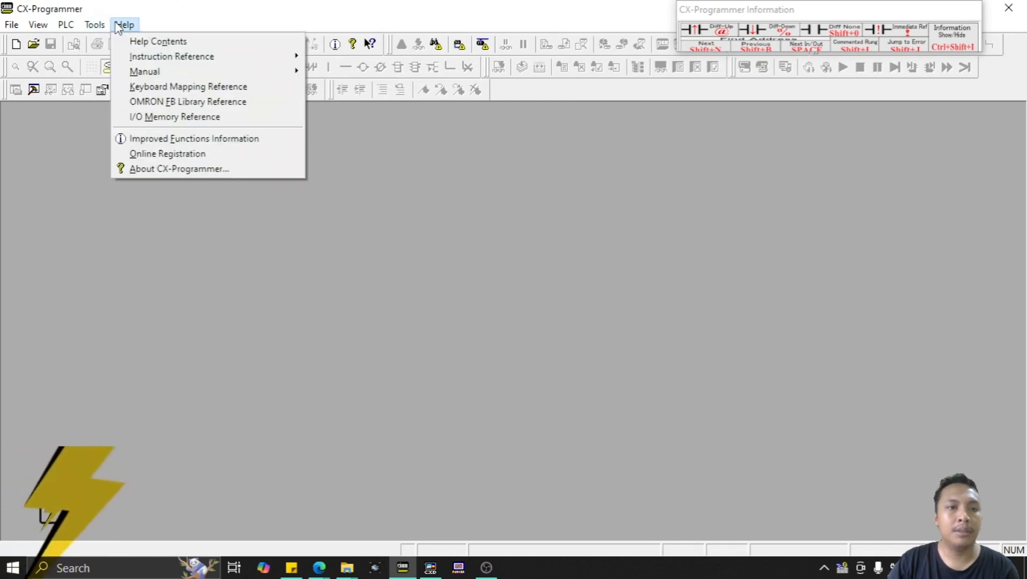
click(125, 28)
click(128, 28)
mouse_move(210, 62)
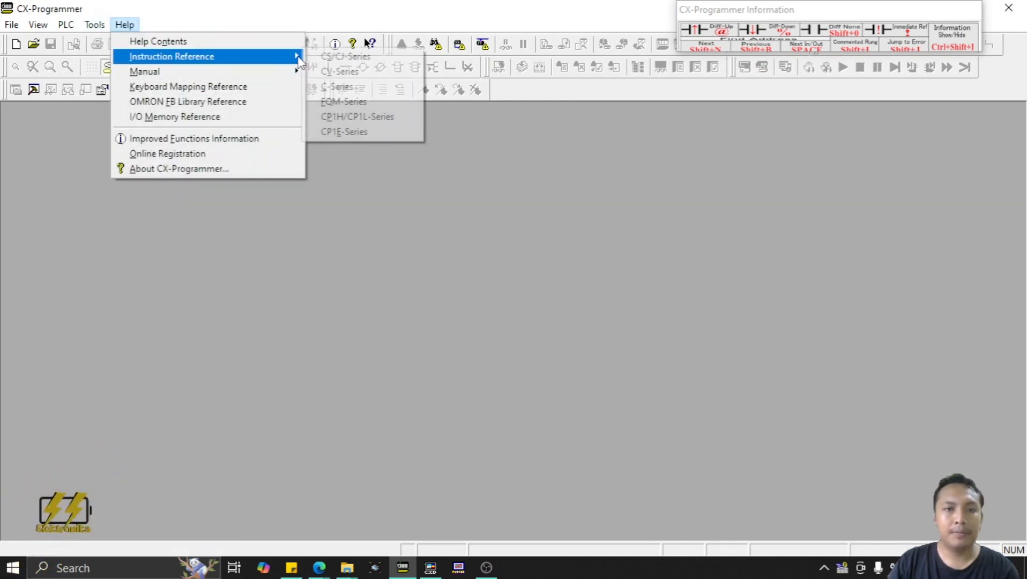
click(363, 129)
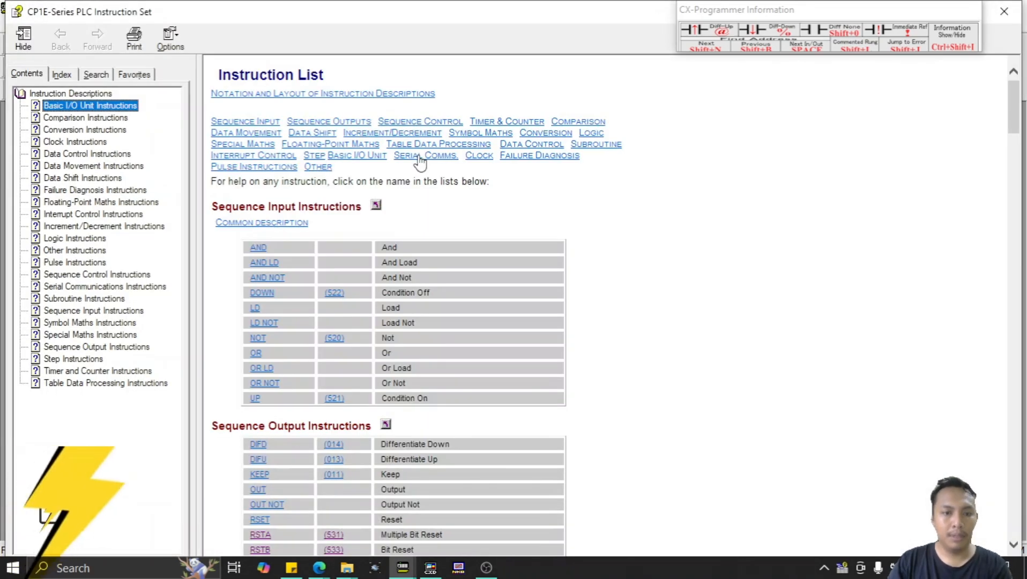
- Open the MOV instruction's help page from the Data Movement Instructions in the instruction list
scroll(592, 289, down, 4)
scroll(593, 290, down, 12)
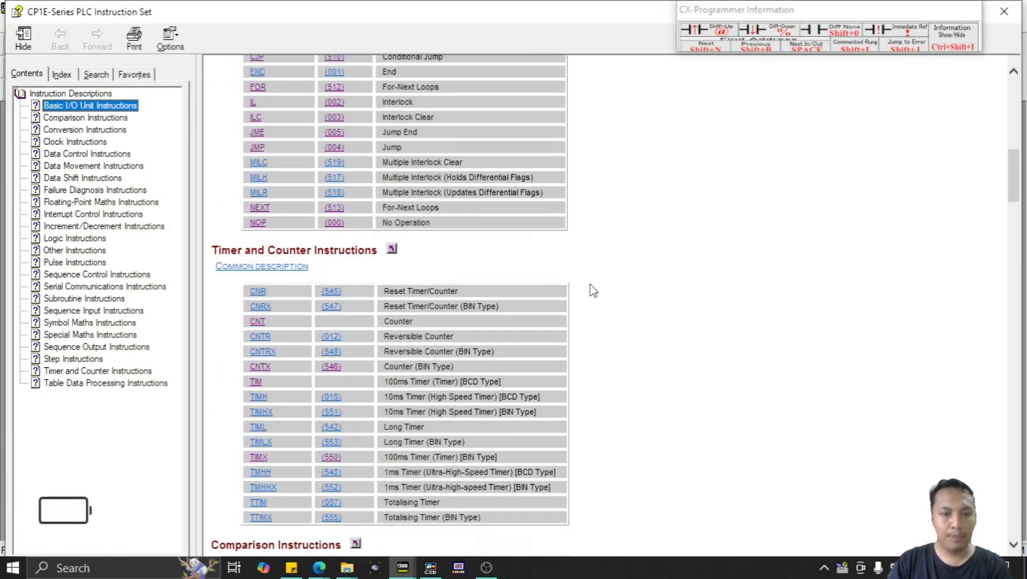
scroll(591, 280, down, 15)
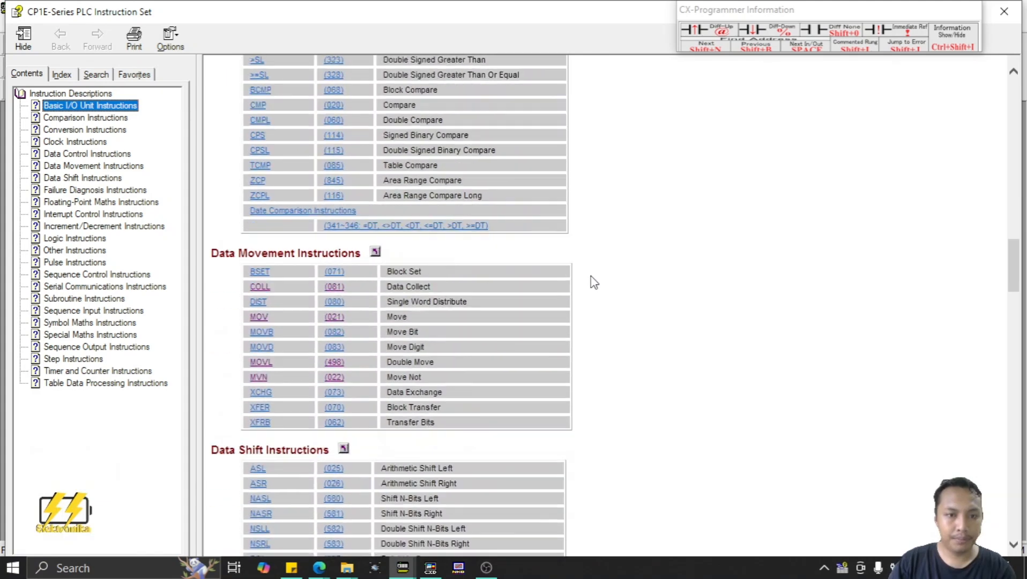
click(259, 197)
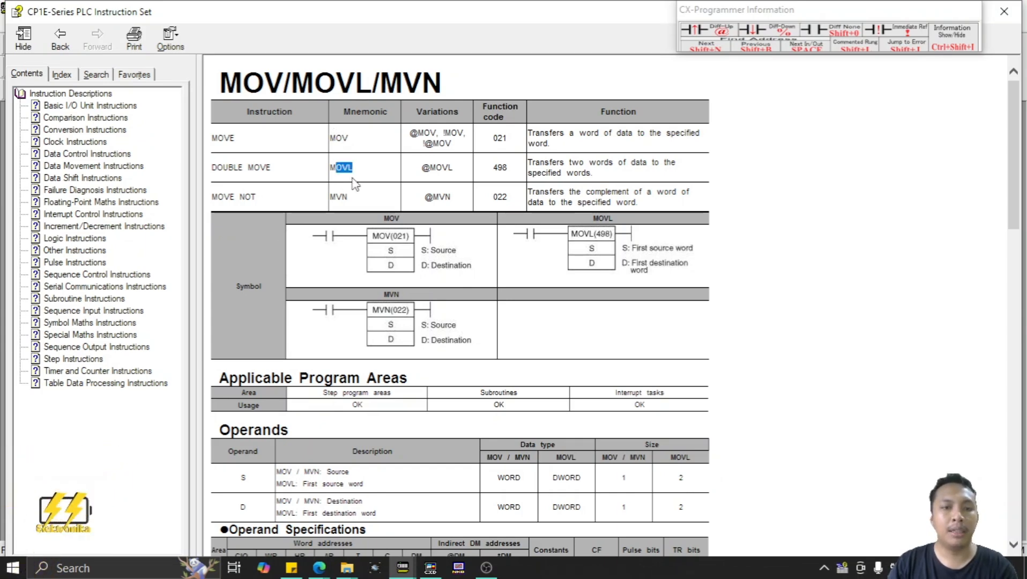
- Examine the MOV and MOVL entries in the instruction table and skim the page through to the sample programs
click(362, 201)
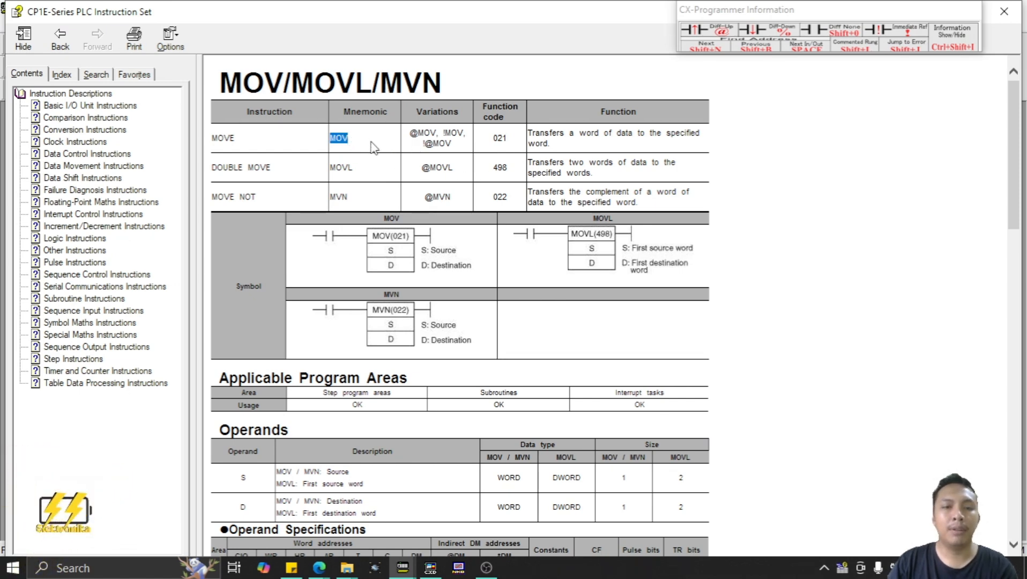
drag(354, 139, 324, 139)
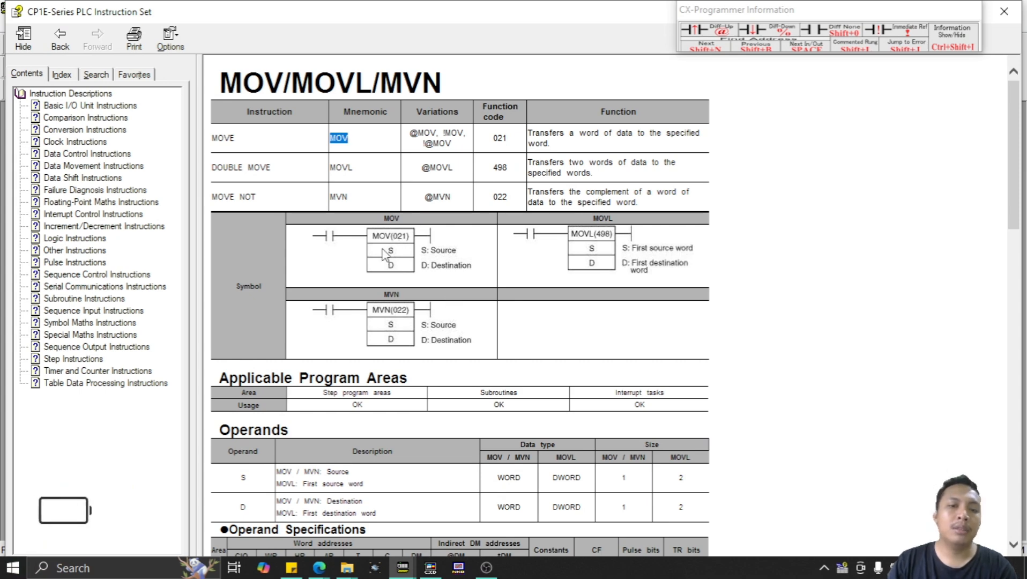
click(366, 218)
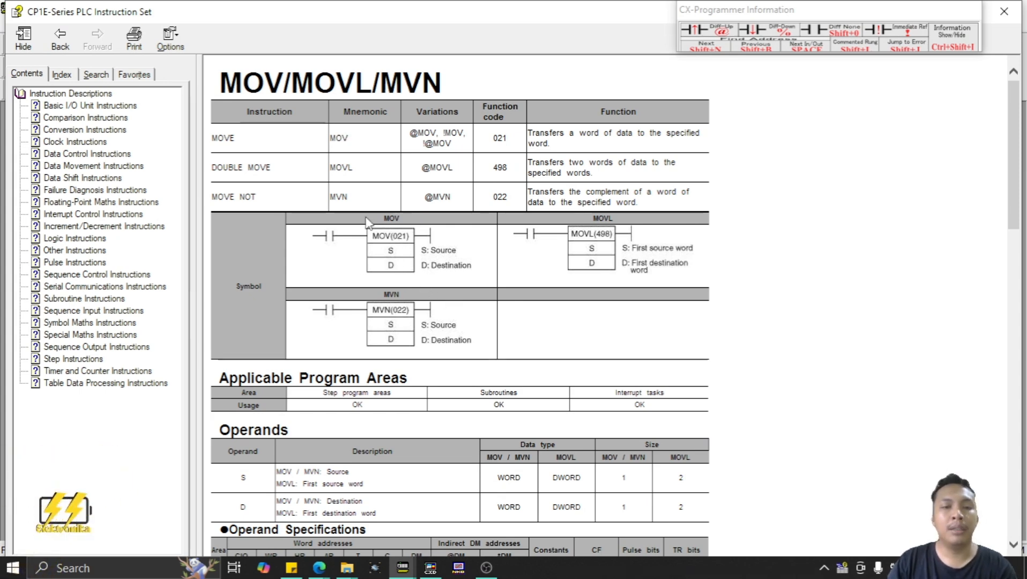
drag(355, 164, 329, 160)
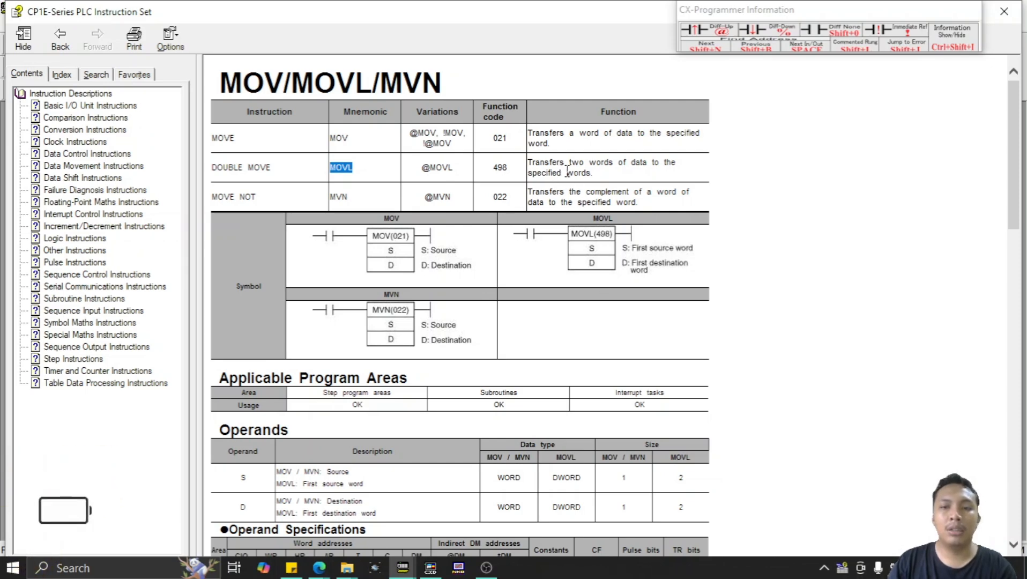
drag(570, 162, 616, 163)
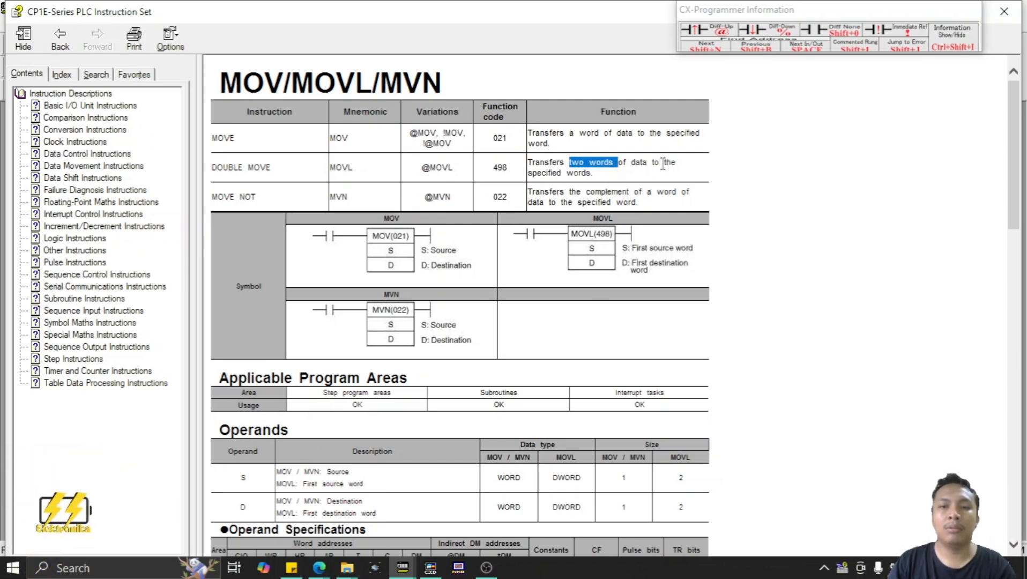
click(685, 166)
scroll(696, 215, down, 5)
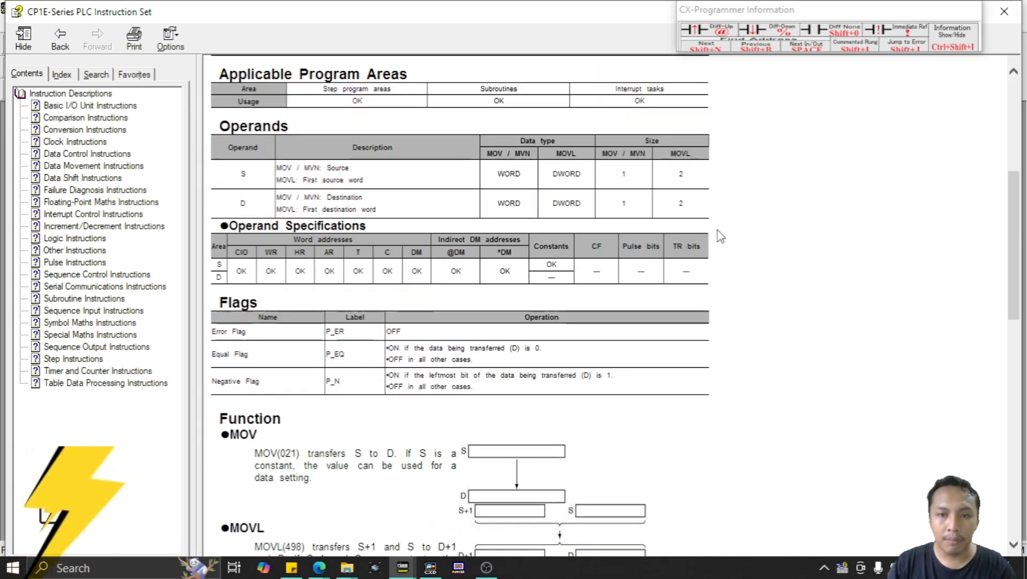
scroll(719, 236, down, 10)
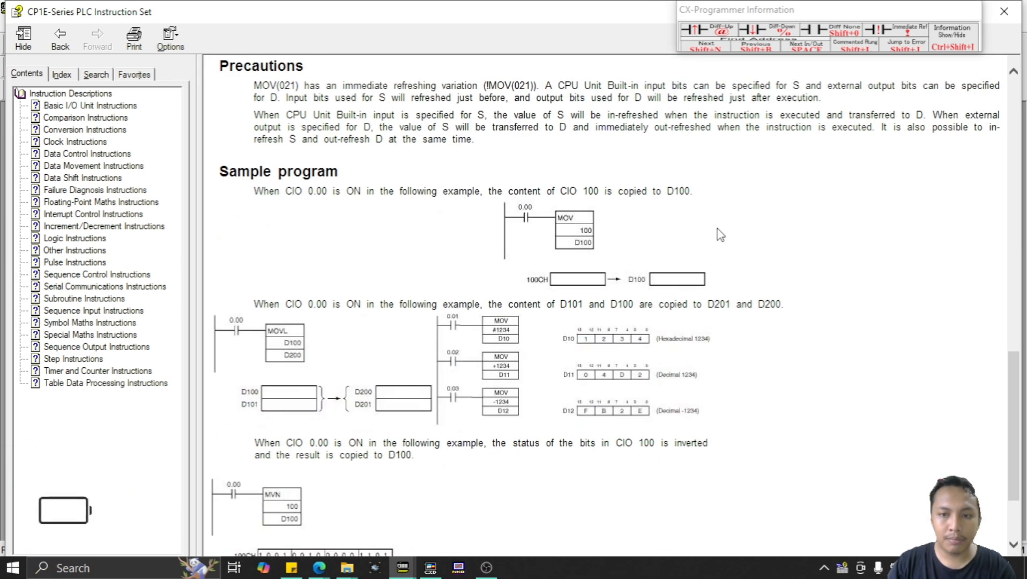
scroll(720, 236, down, 3)
scroll(719, 234, up, 10)
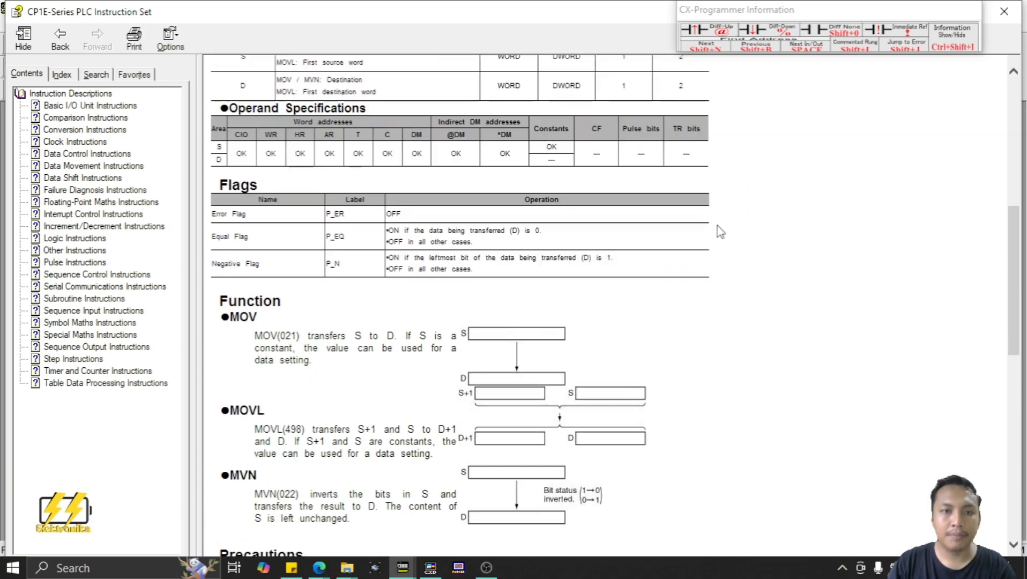
scroll(720, 232, up, 8)
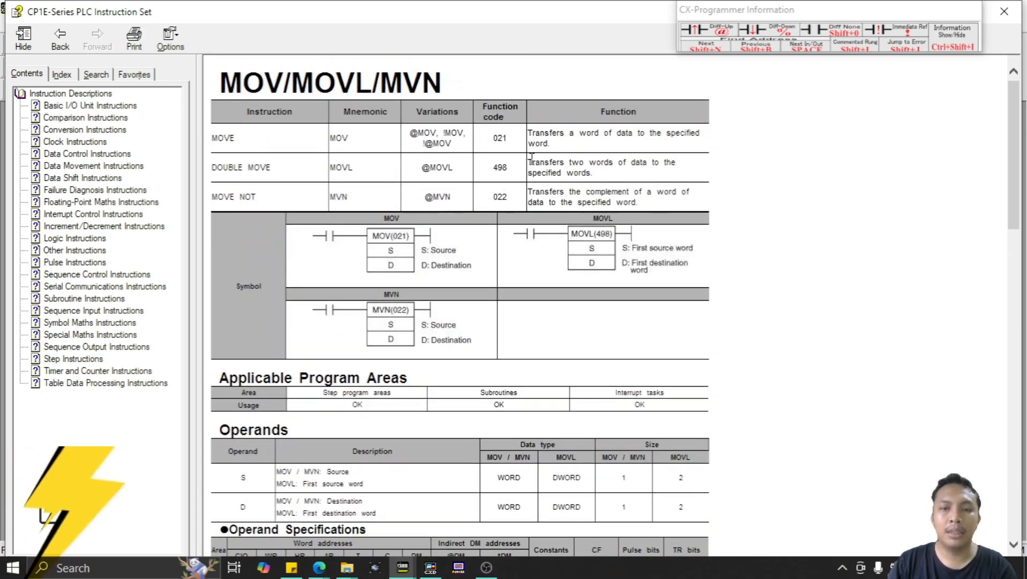
- Read the function descriptions of DOUBLE MOVE (MOVL) and MOVE NOT (MVN) in the instruction table
drag(529, 161, 632, 176)
click(632, 178)
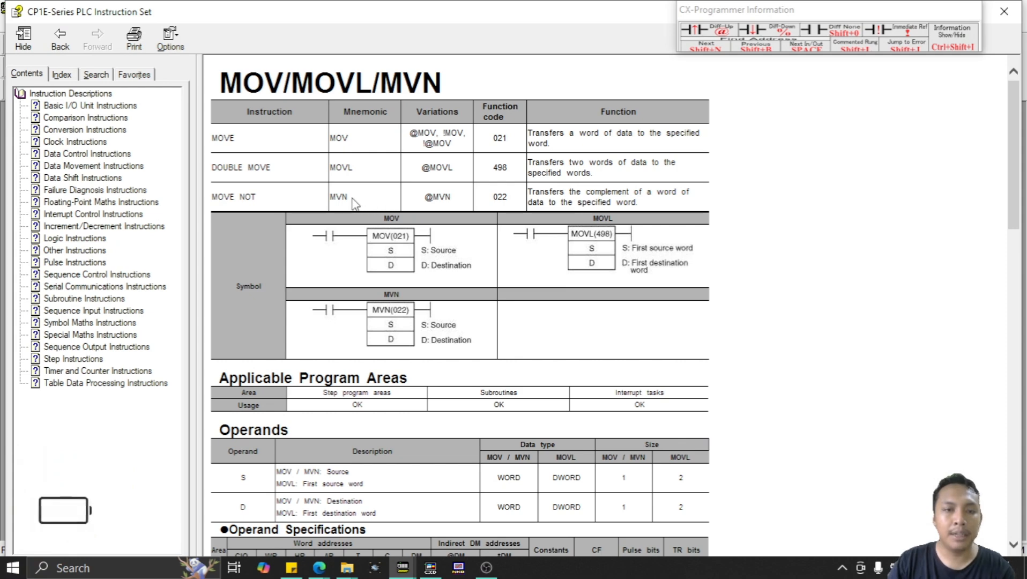
click(589, 191)
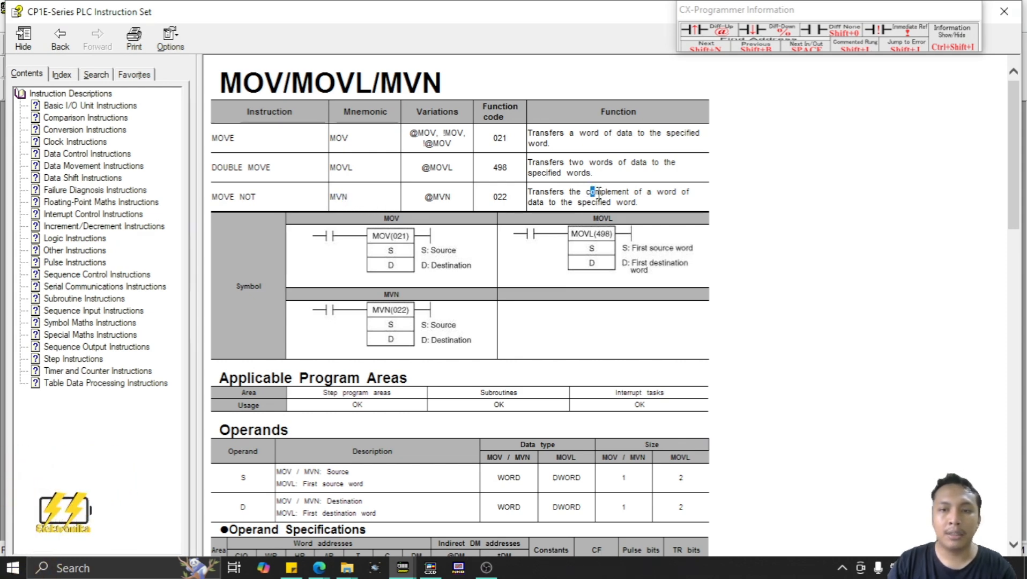
drag(599, 192, 677, 204)
click(632, 203)
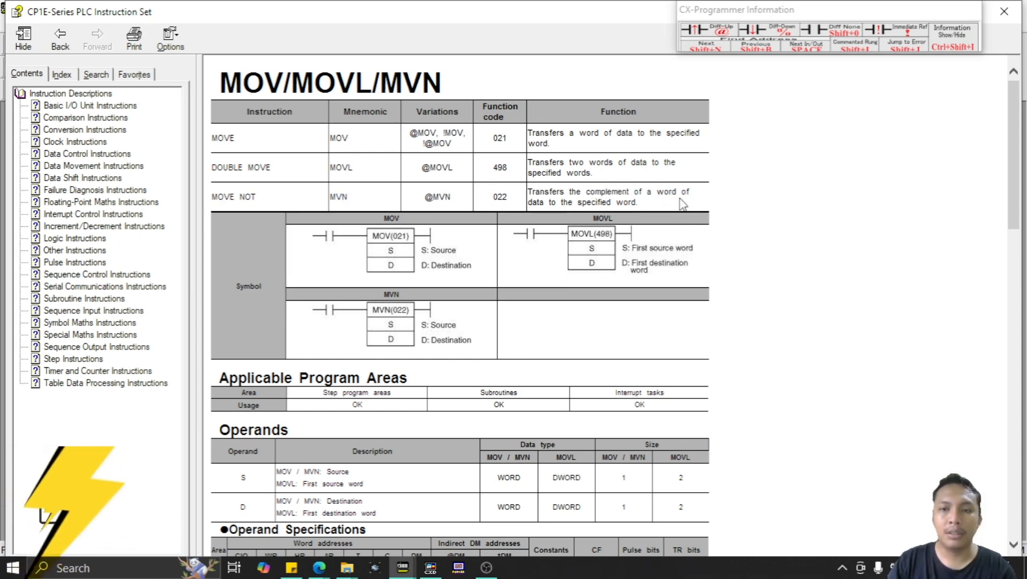
drag(566, 205, 638, 205)
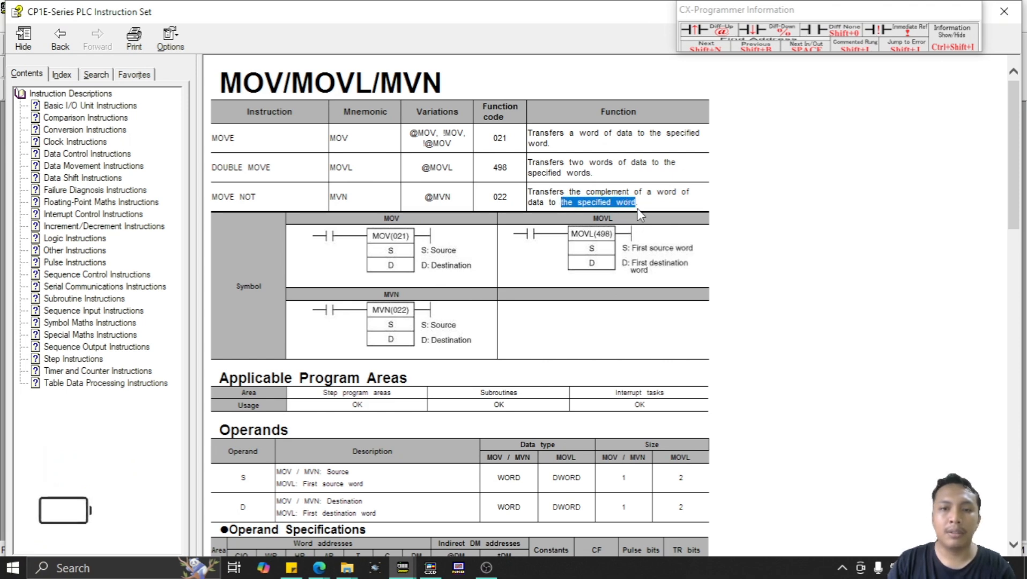
click(635, 220)
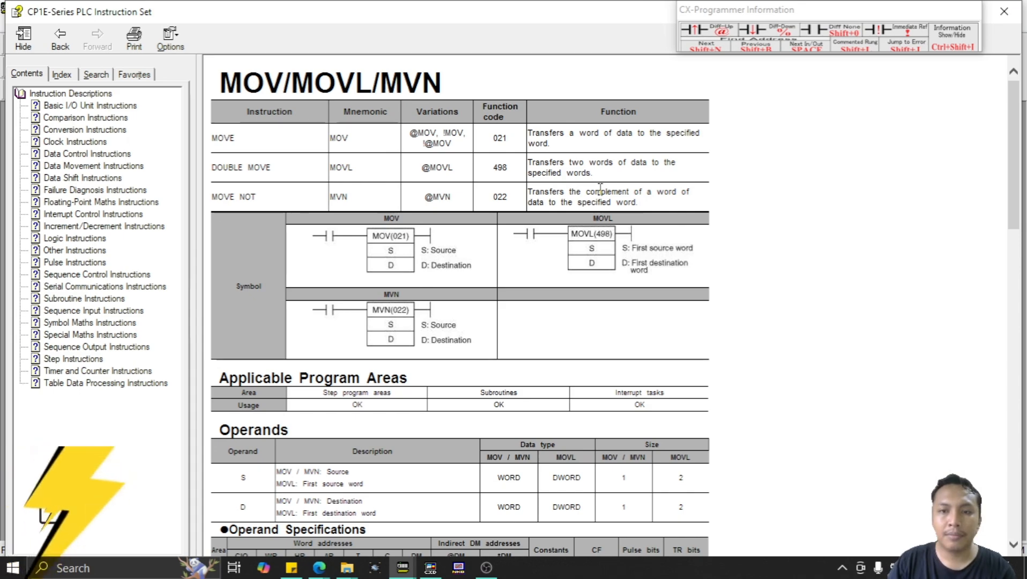
- Study how MOV and MOVL transfer source to destination words in the Function section's text and diagrams
scroll(600, 190, down, 7)
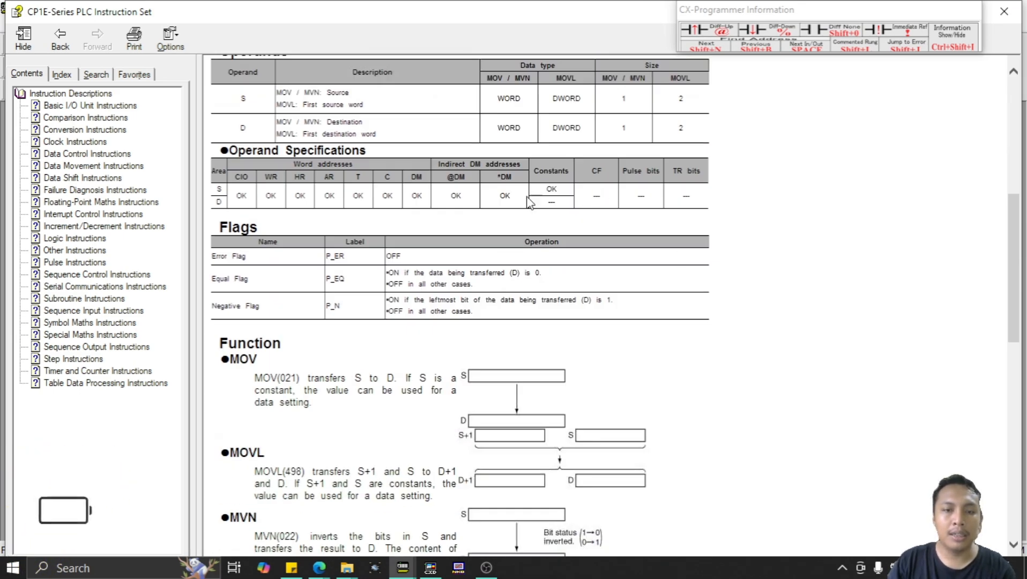
scroll(312, 335, down, 6)
scroll(272, 209, up, 3)
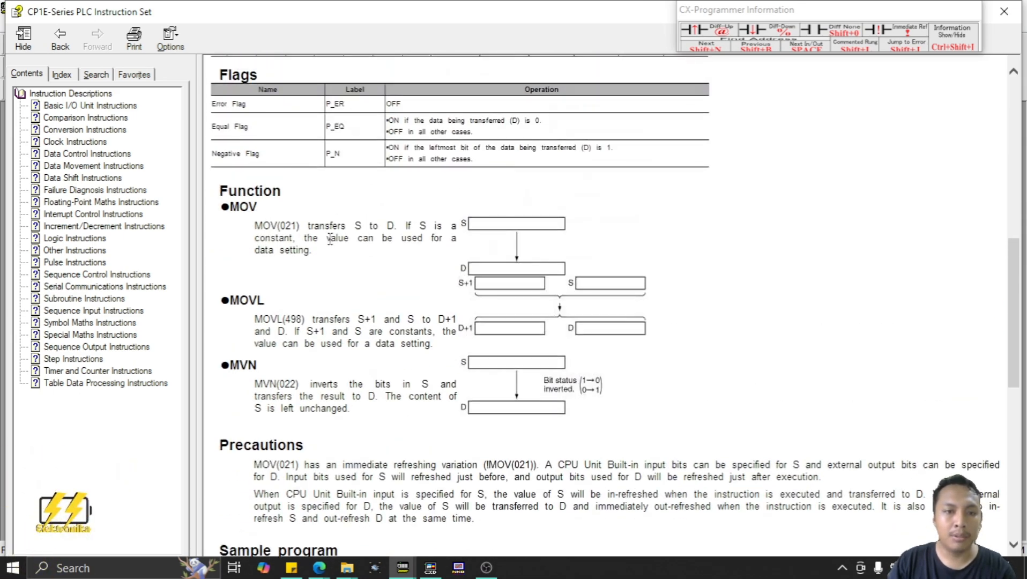
drag(309, 226, 370, 221)
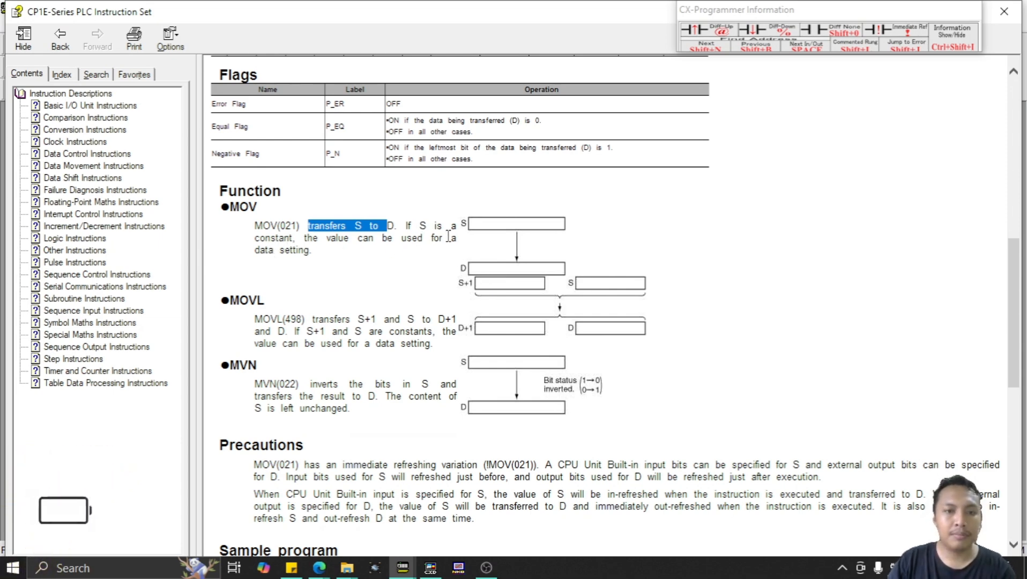
scroll(552, 222, down, 3)
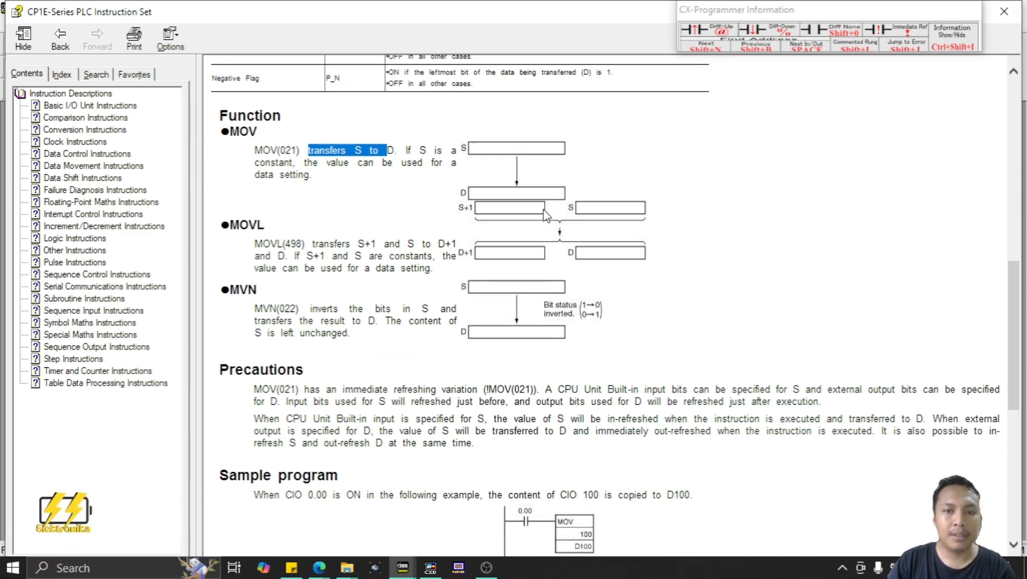
click(518, 144)
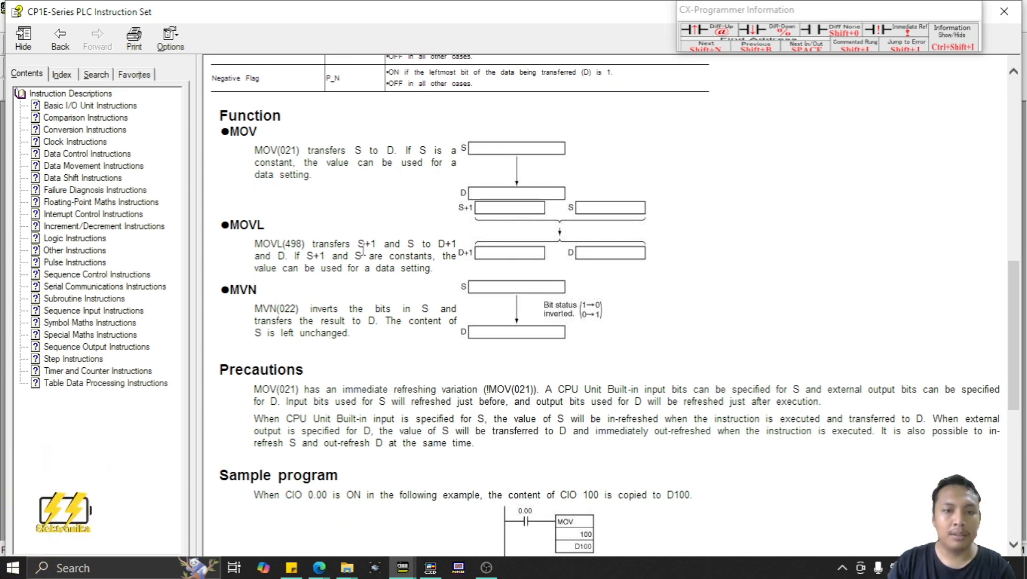
drag(359, 243, 374, 245)
click(405, 248)
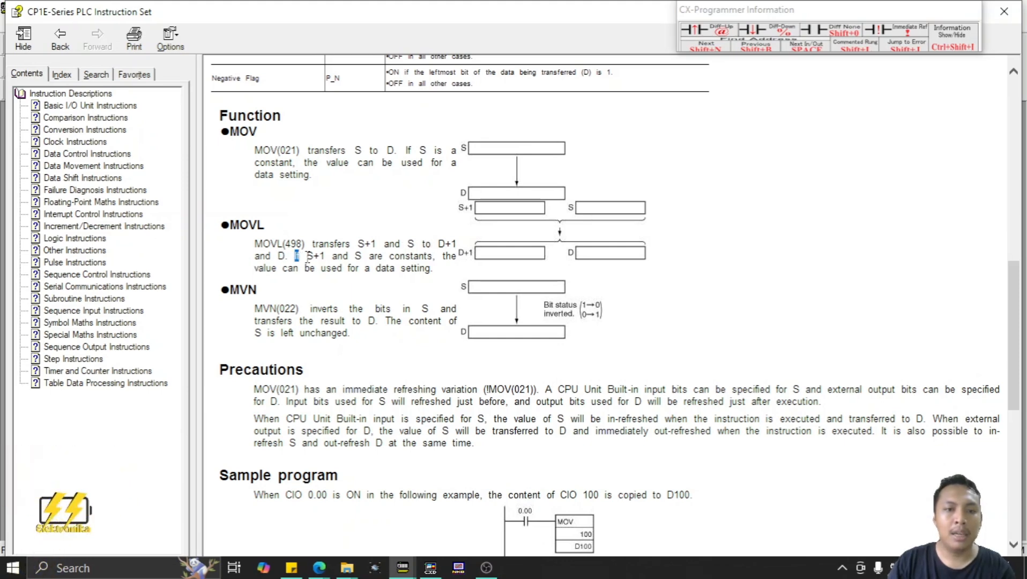
click(340, 257)
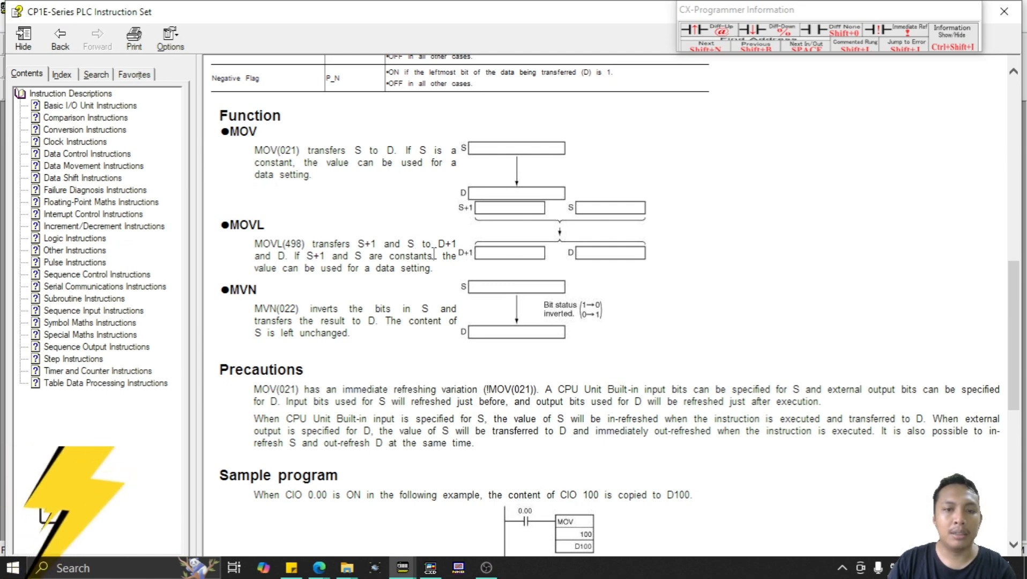